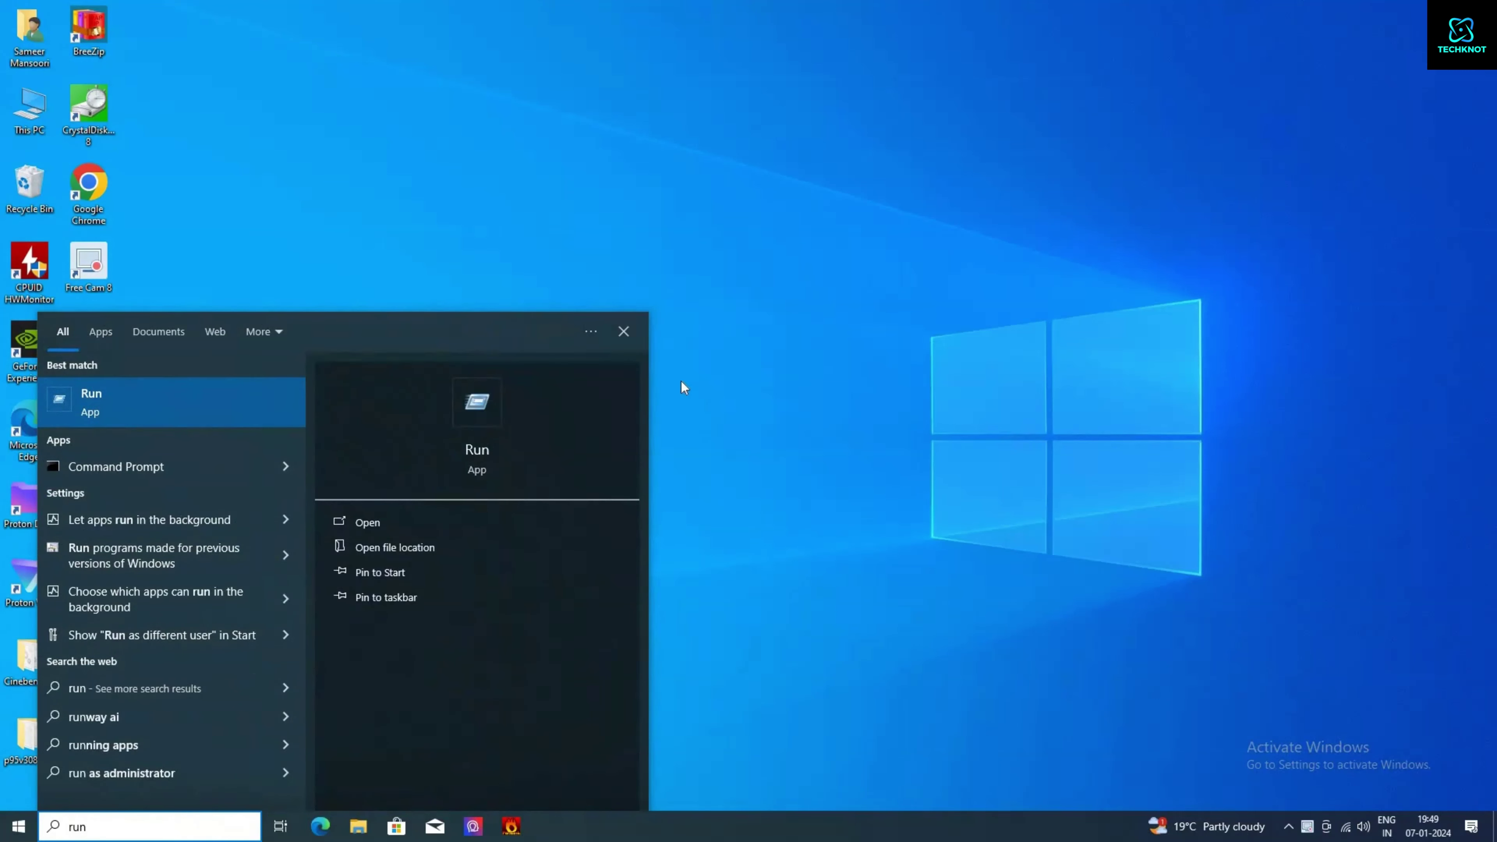
- Open the Run dialog and launch the Registry Editor with the command regedit
key(Return)
drag(725, 347, 694, 321)
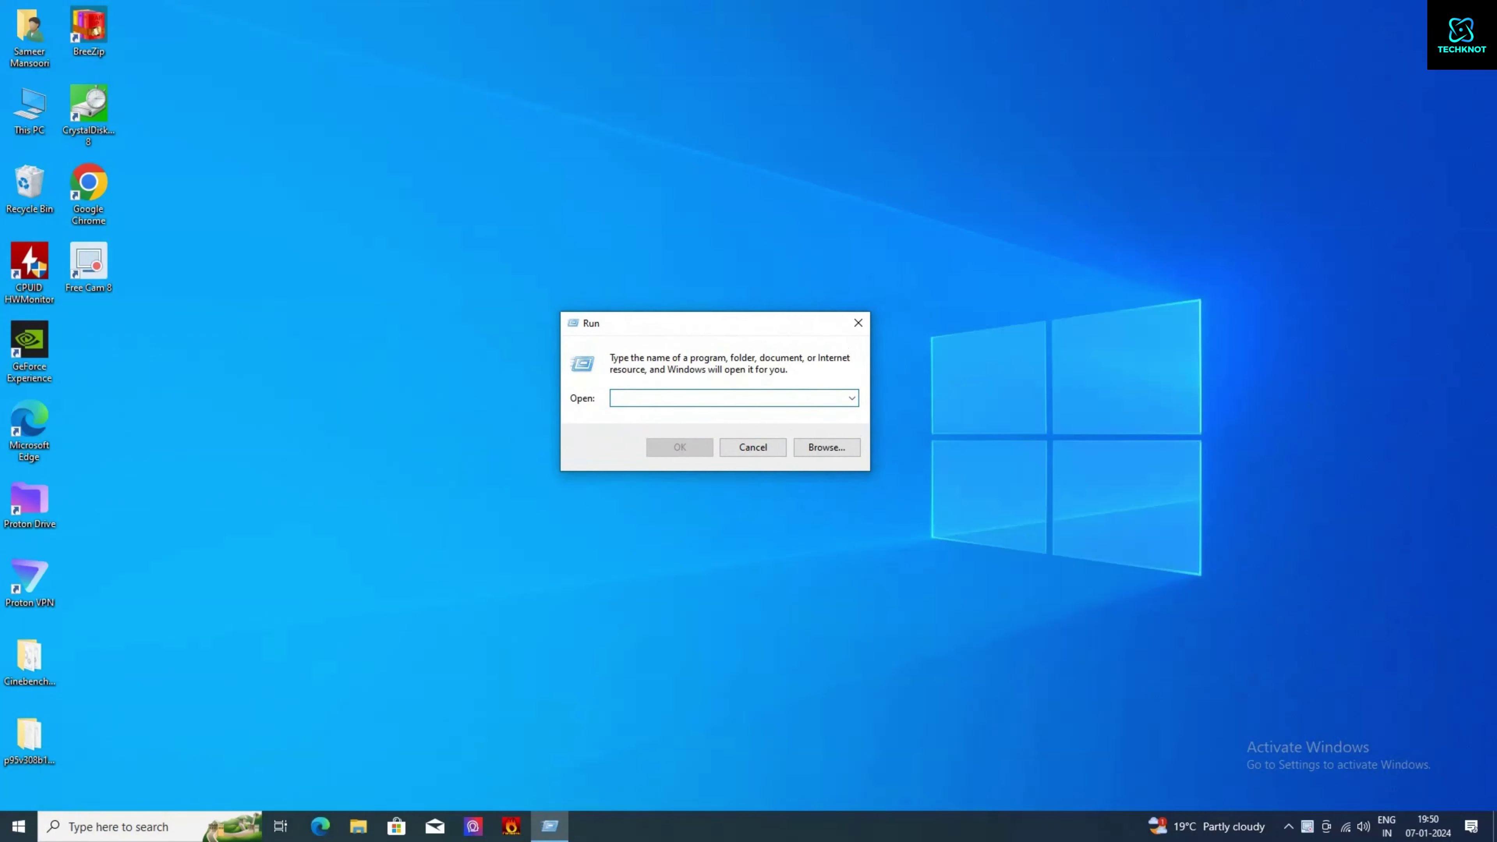
text(regetit)
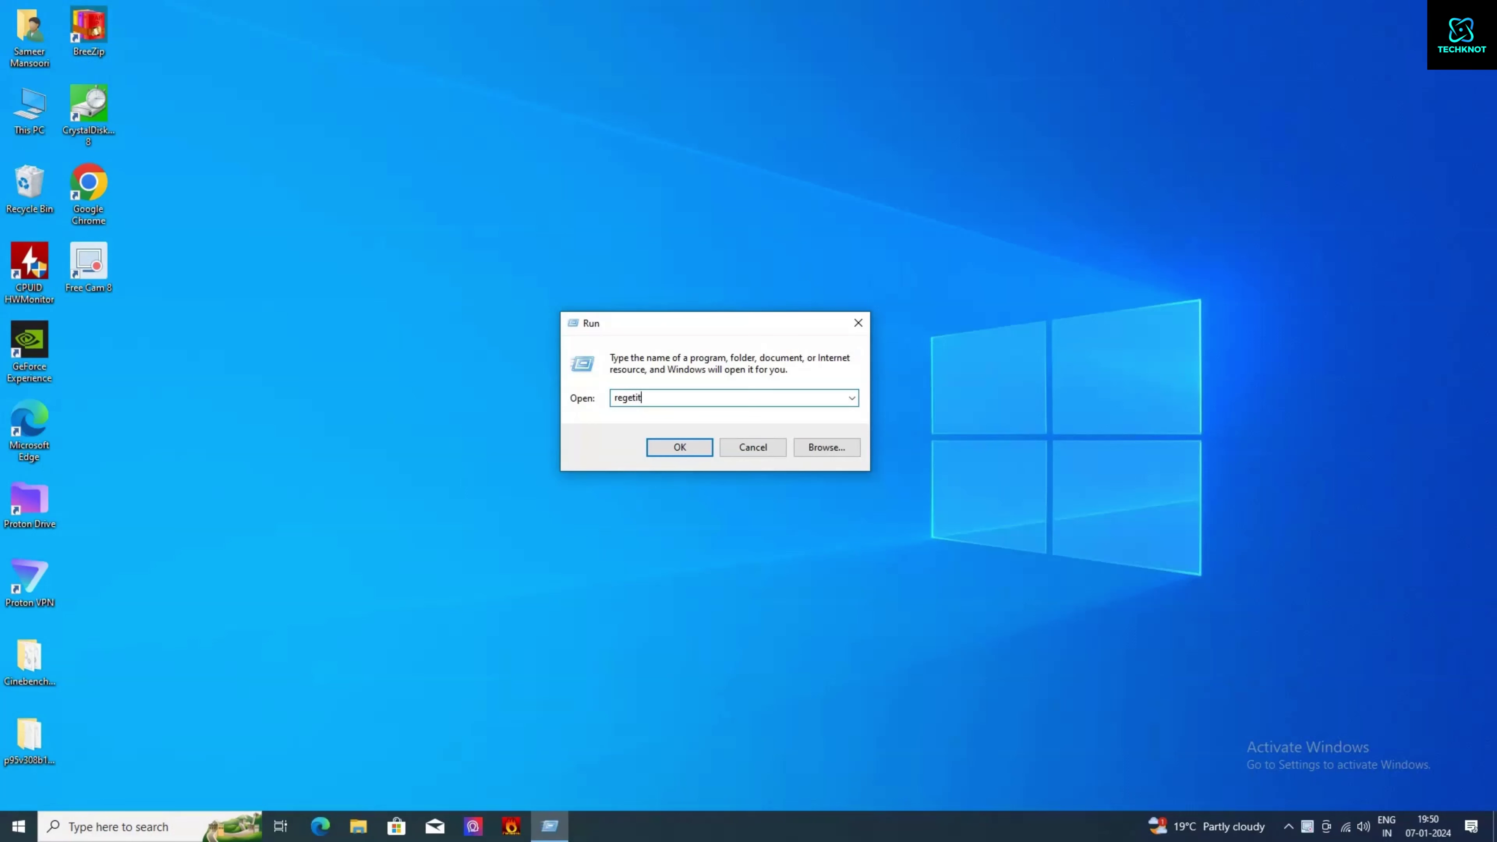
key(BackSpace)
key(BackSpace)
key(BackSpace)
key(BackSpace)
text(edit)
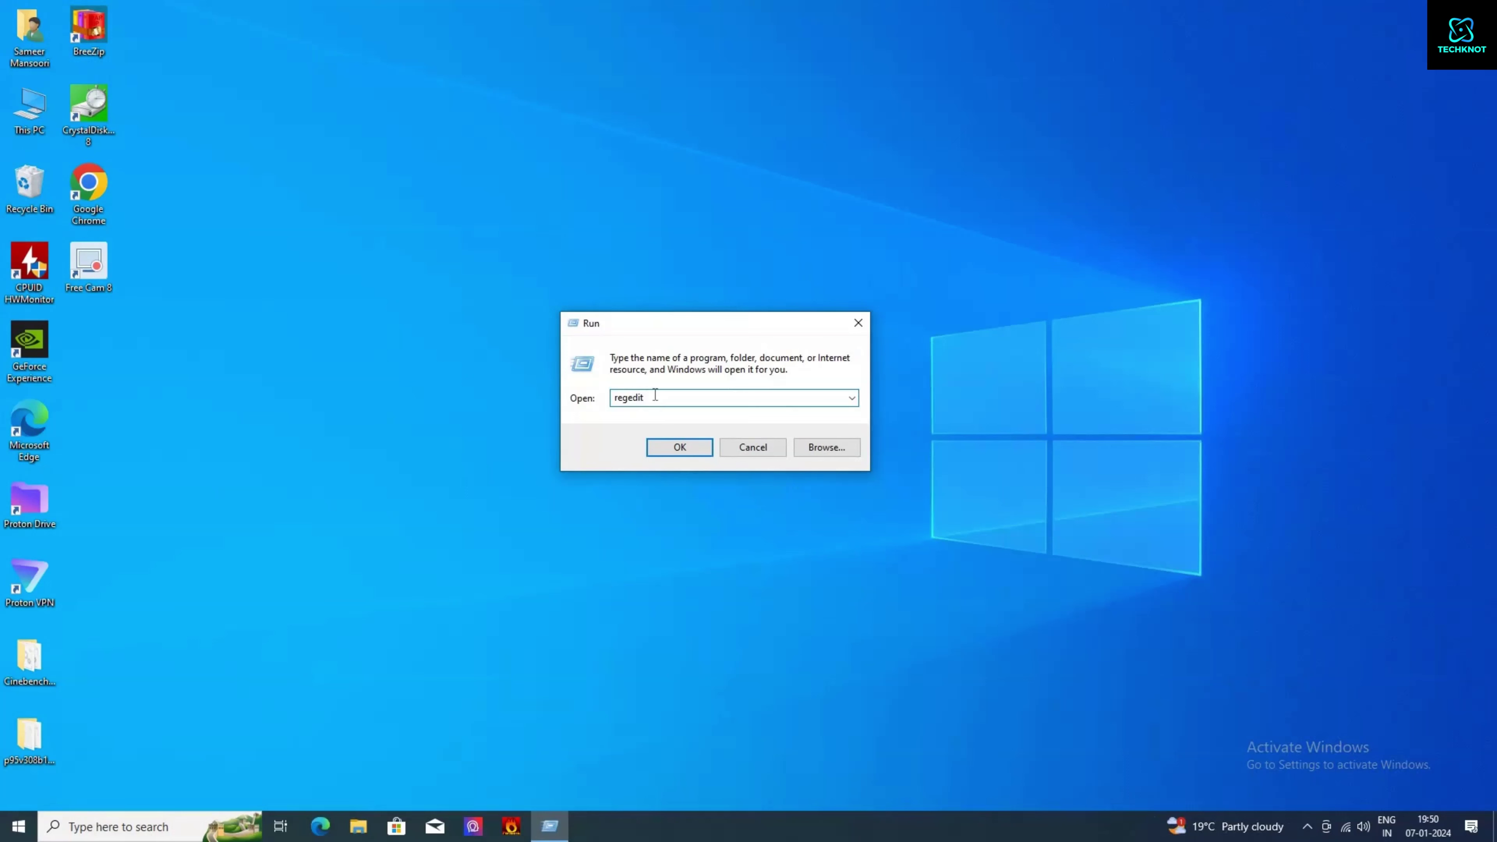
drag(656, 397, 612, 397)
key(ctrl+a)
key(Return)
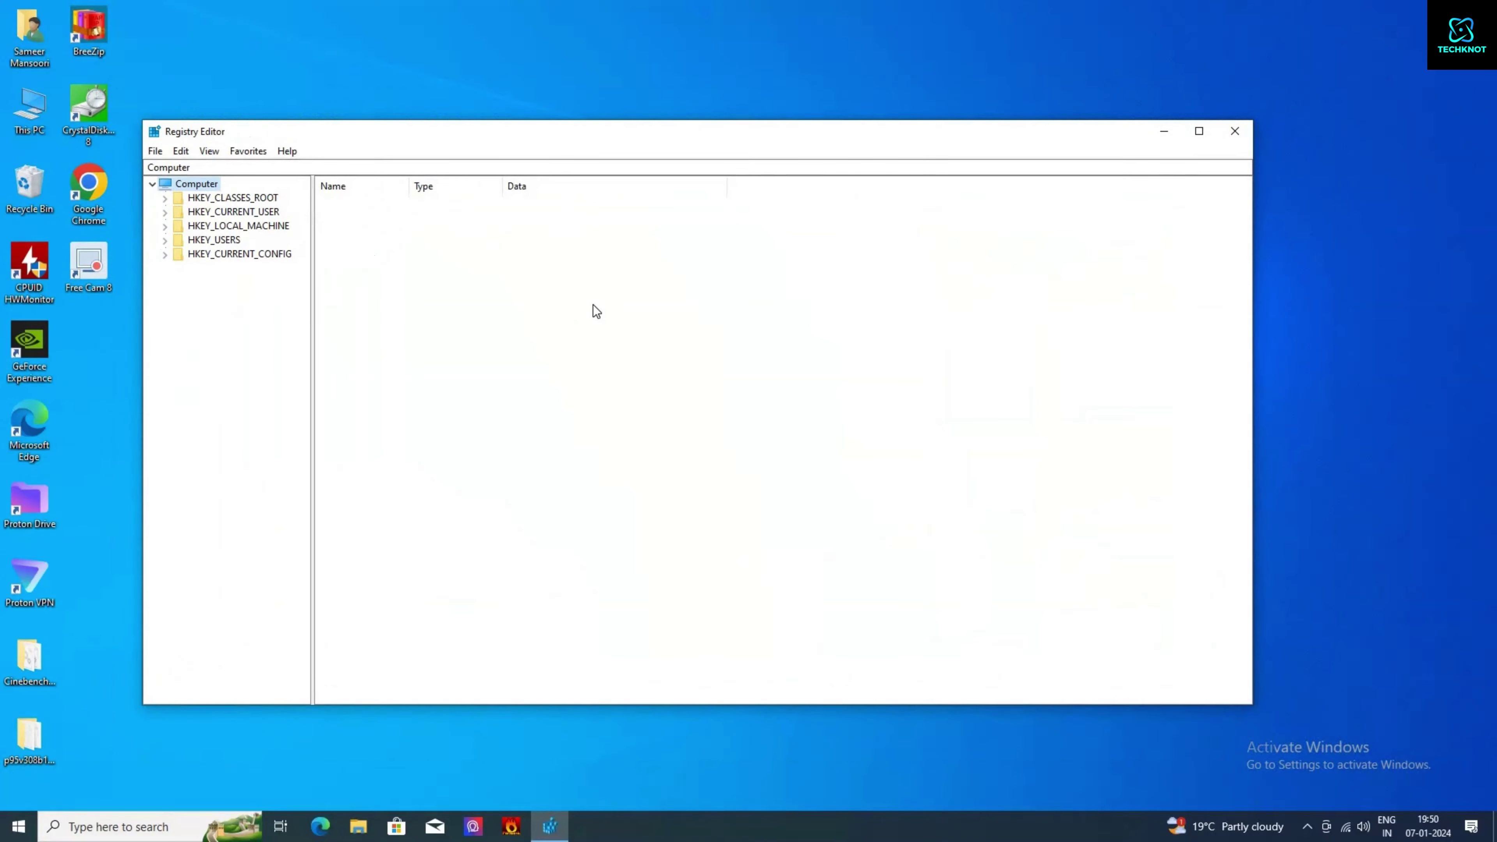
- Expand the registry tree through HKEY_LOCAL_MACHINE, SYSTEM and CurrentControlSet down to the Services subkeys
click(212, 227)
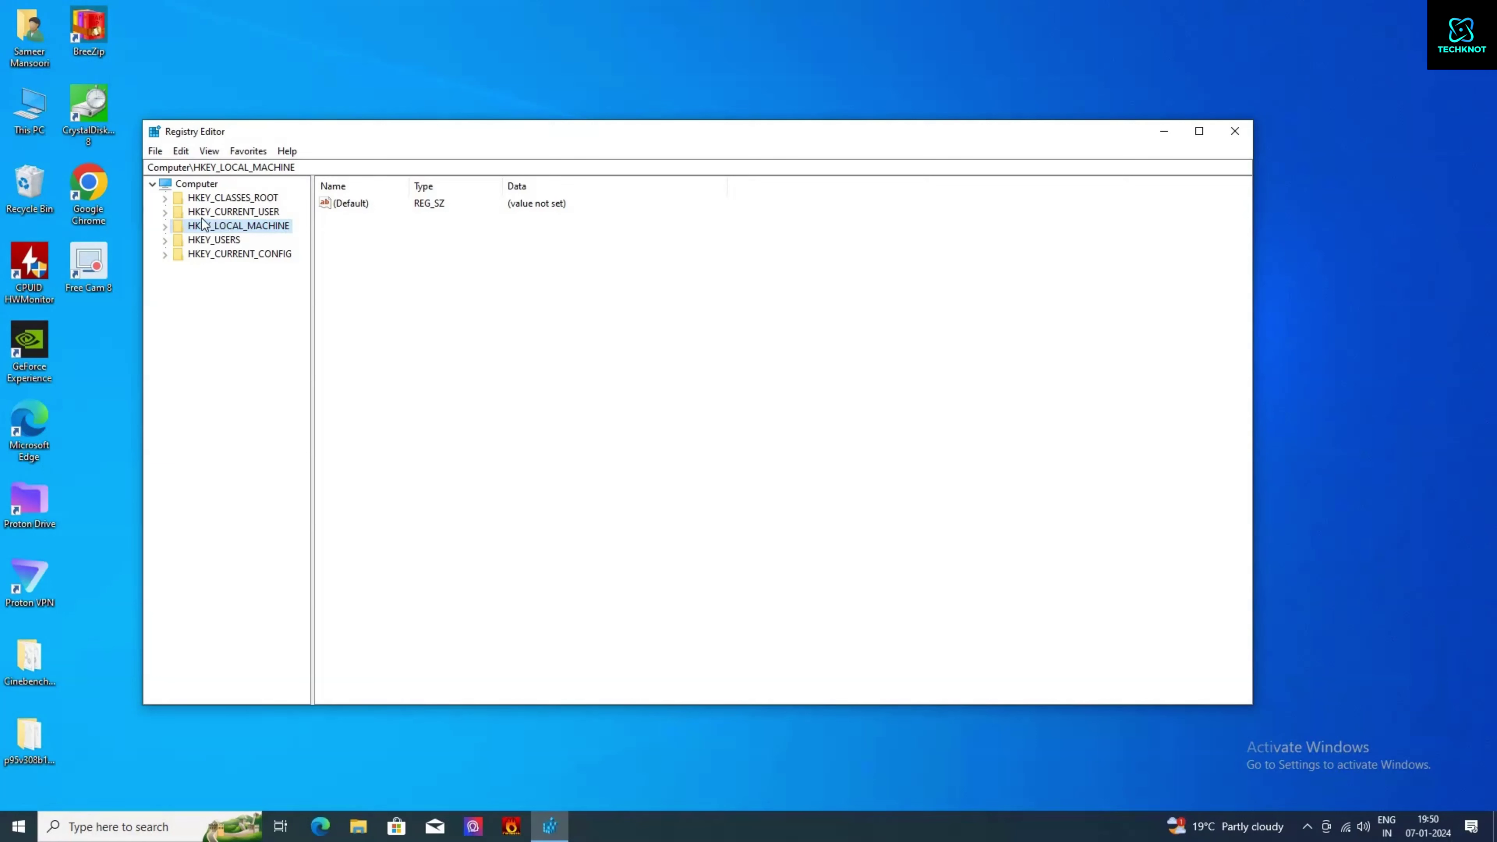
click(162, 229)
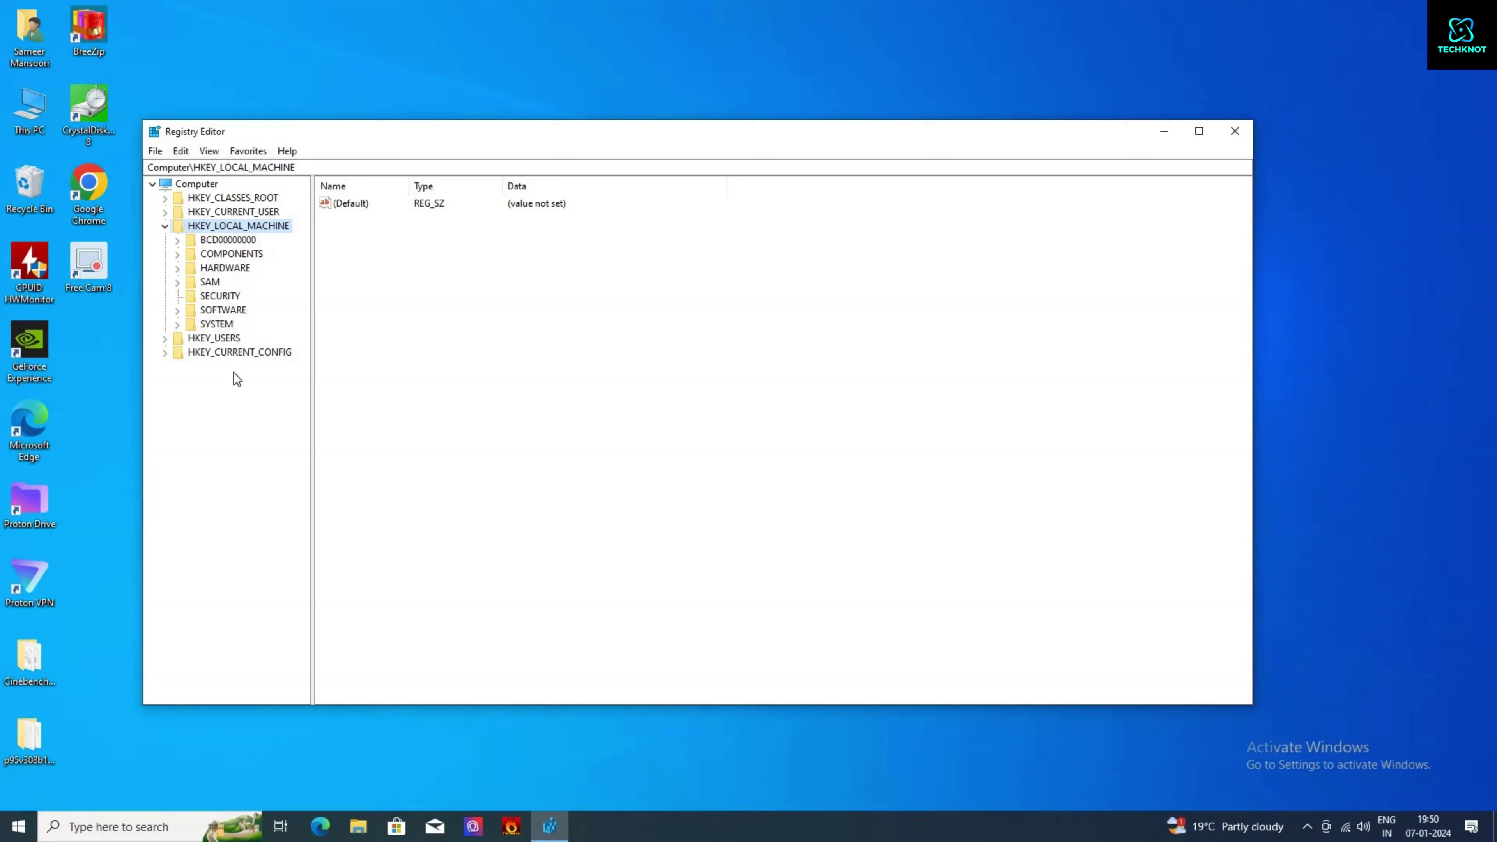
click(177, 324)
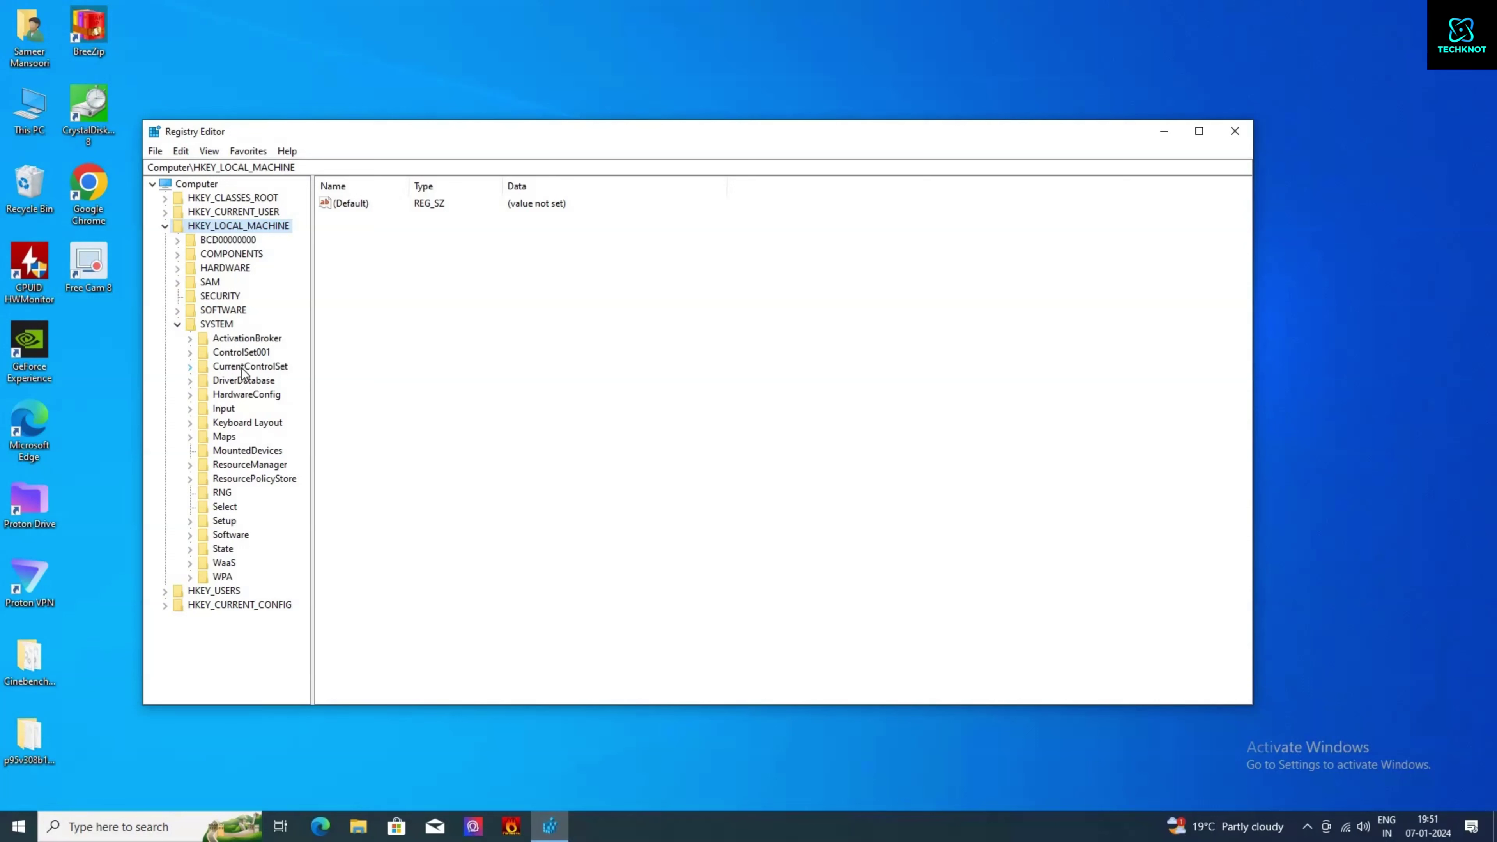
click(190, 367)
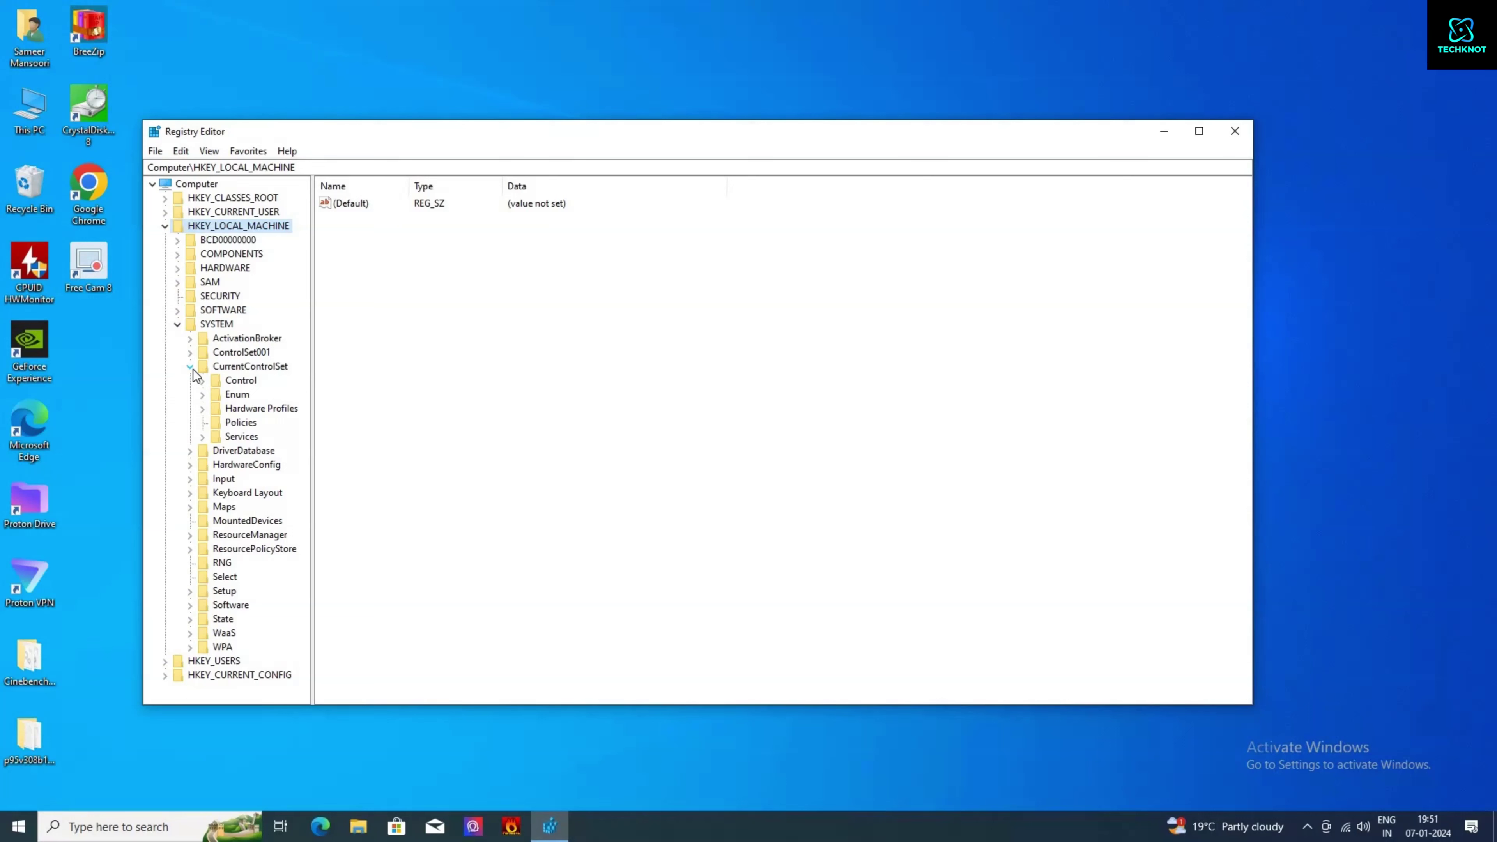
click(203, 436)
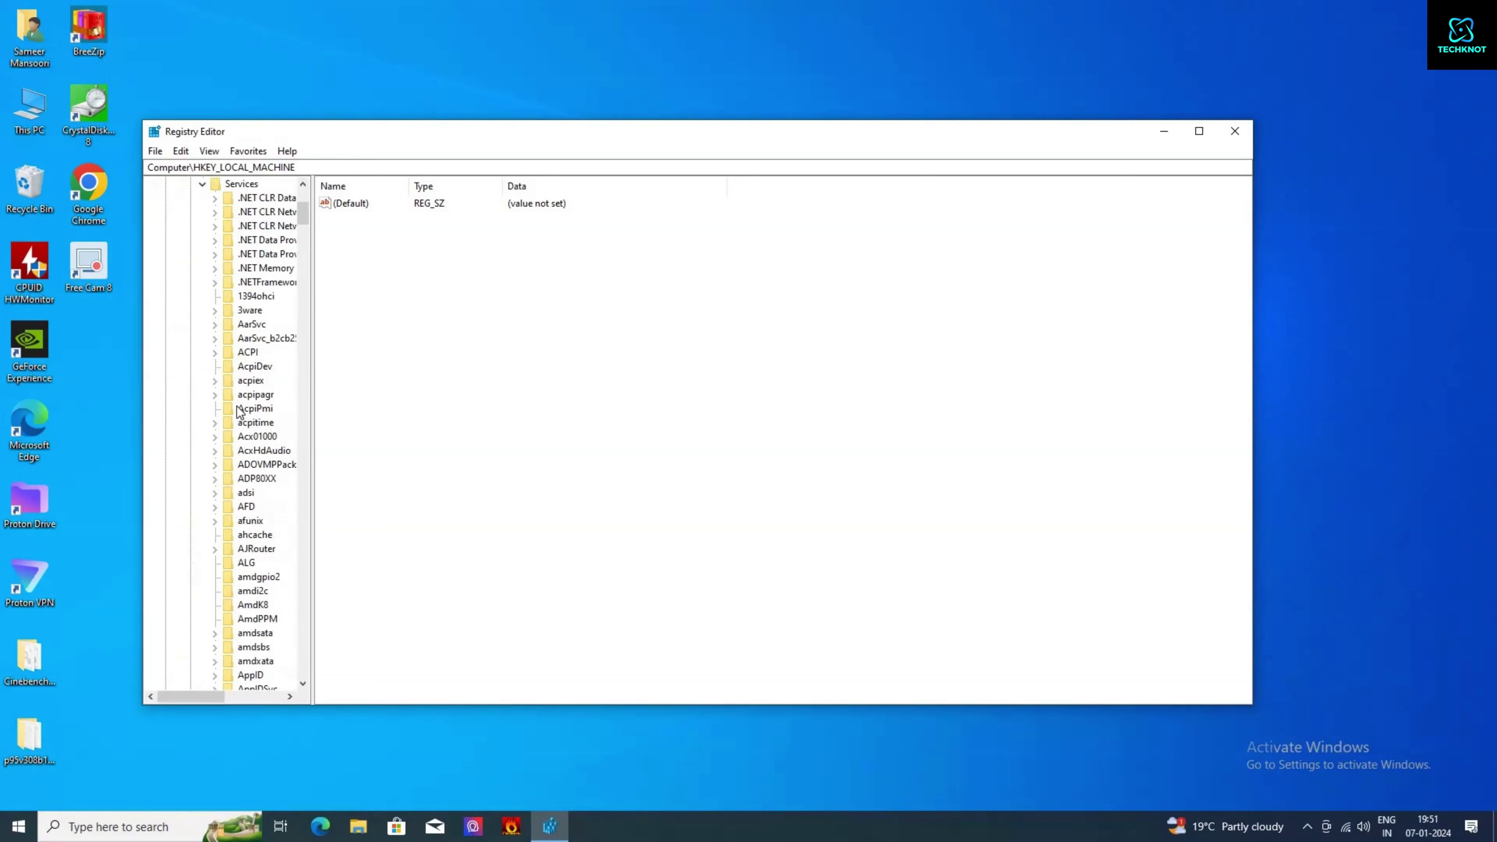
- Find the svsvc key under Services, expand it and display its values
scroll(239, 411, up, 1)
scroll(239, 411, down, 5)
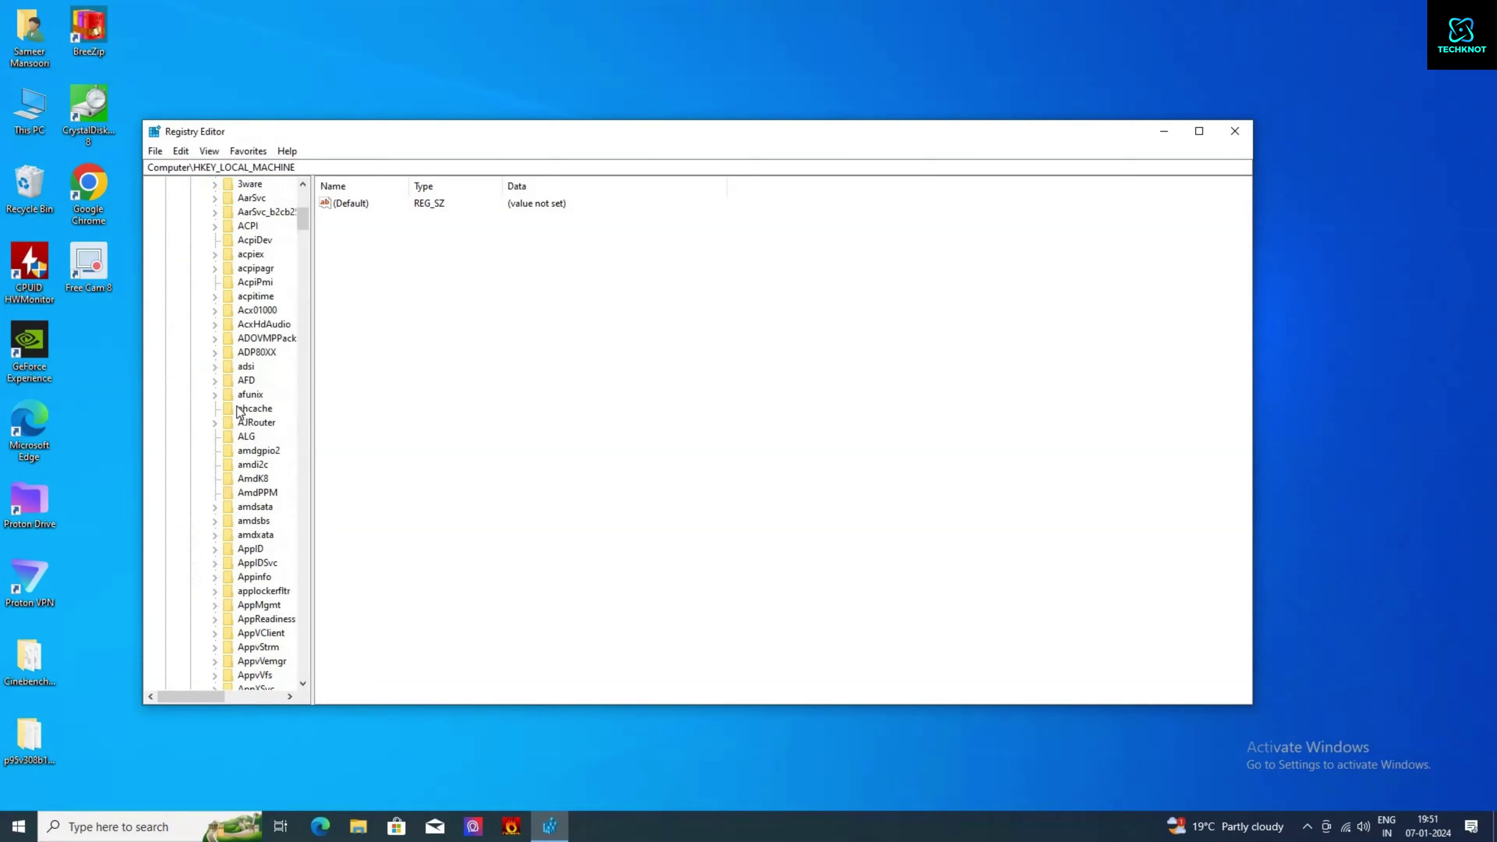
scroll(239, 411, down, 15)
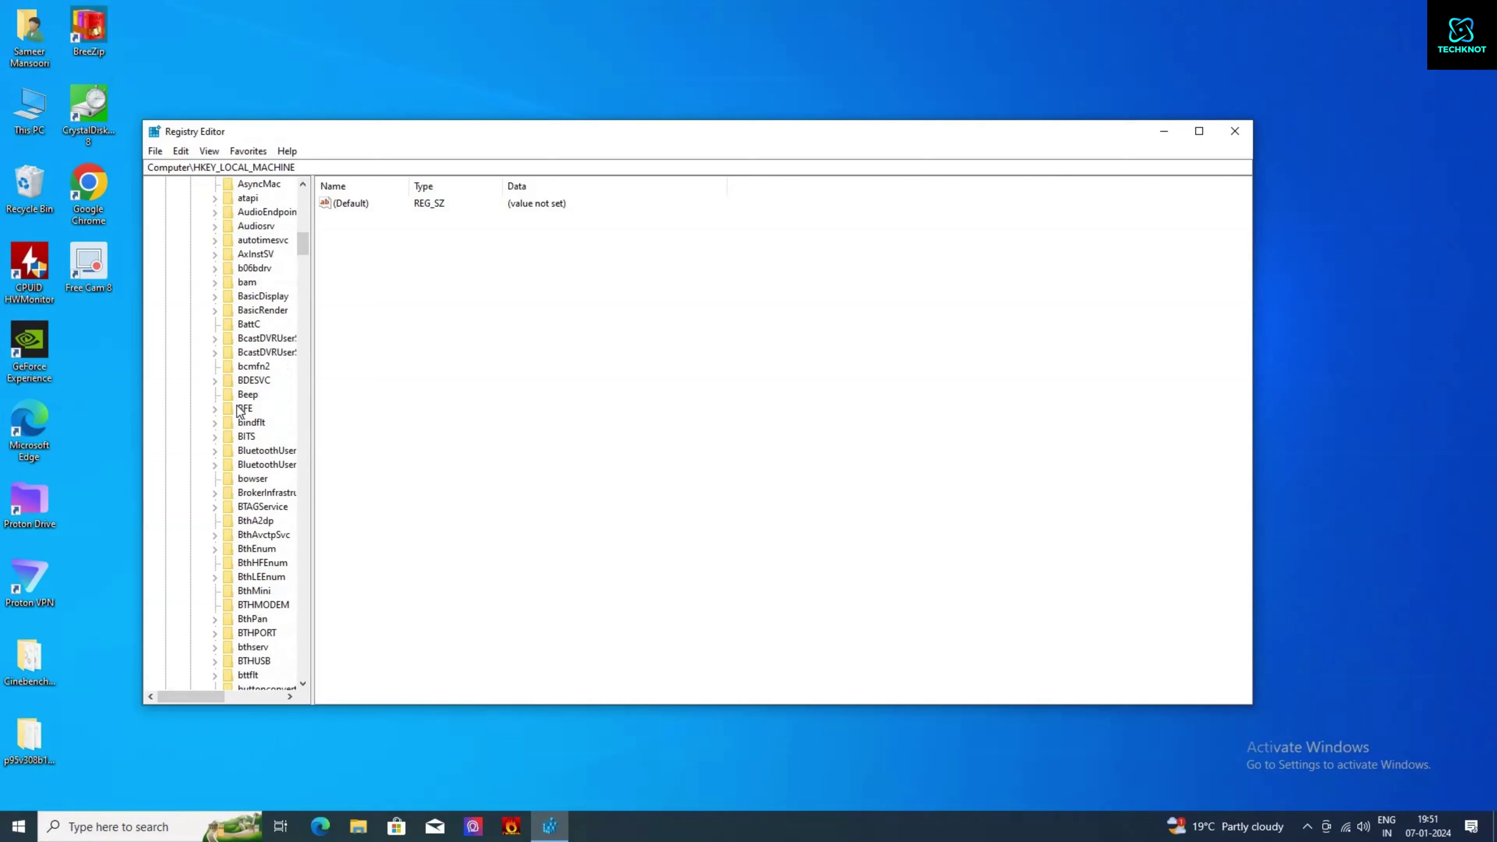
scroll(238, 411, down, 17)
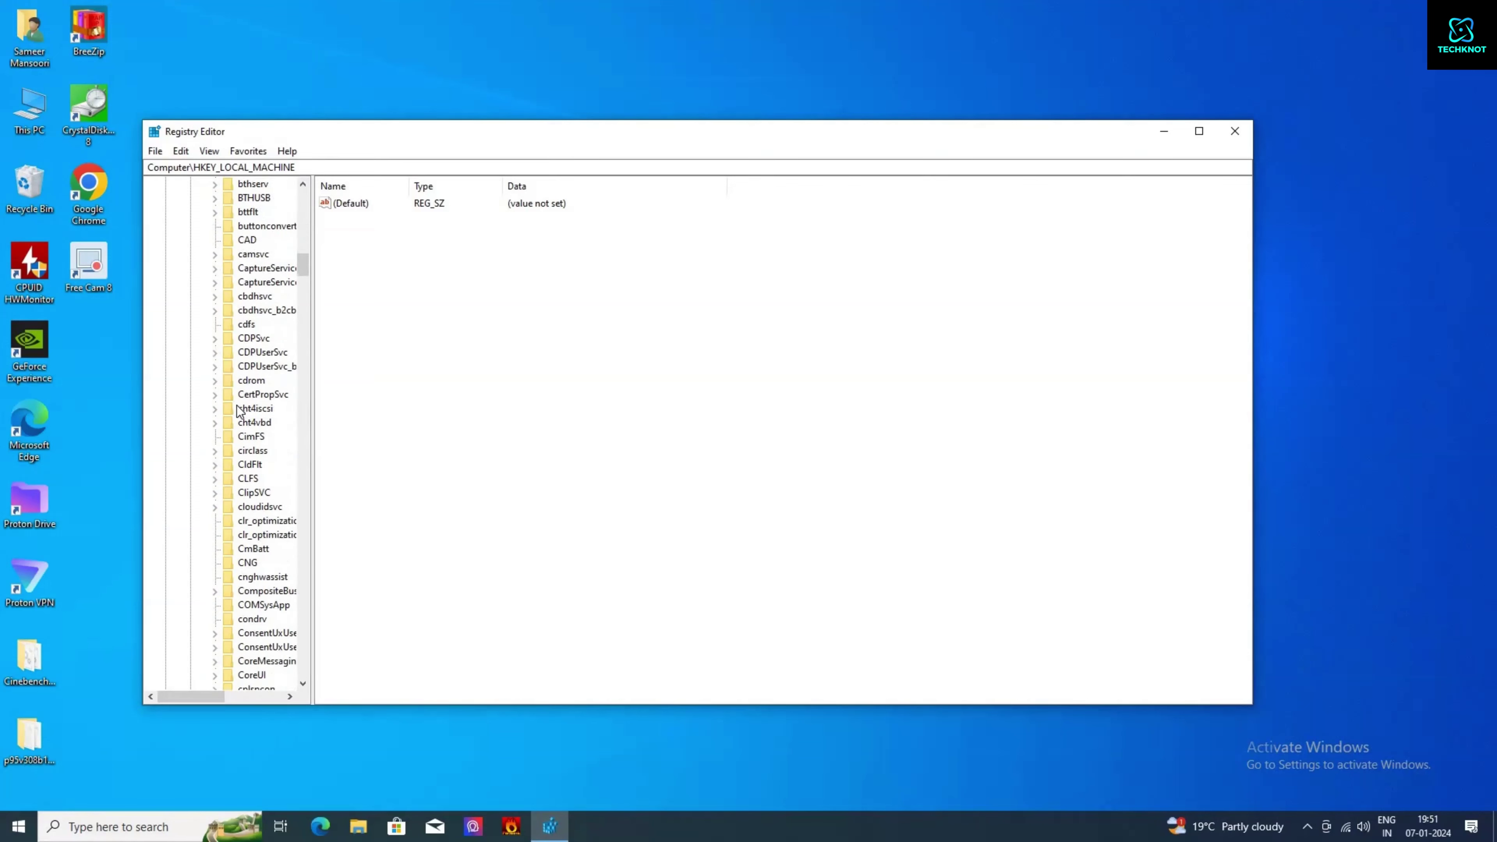
scroll(239, 411, down, 17)
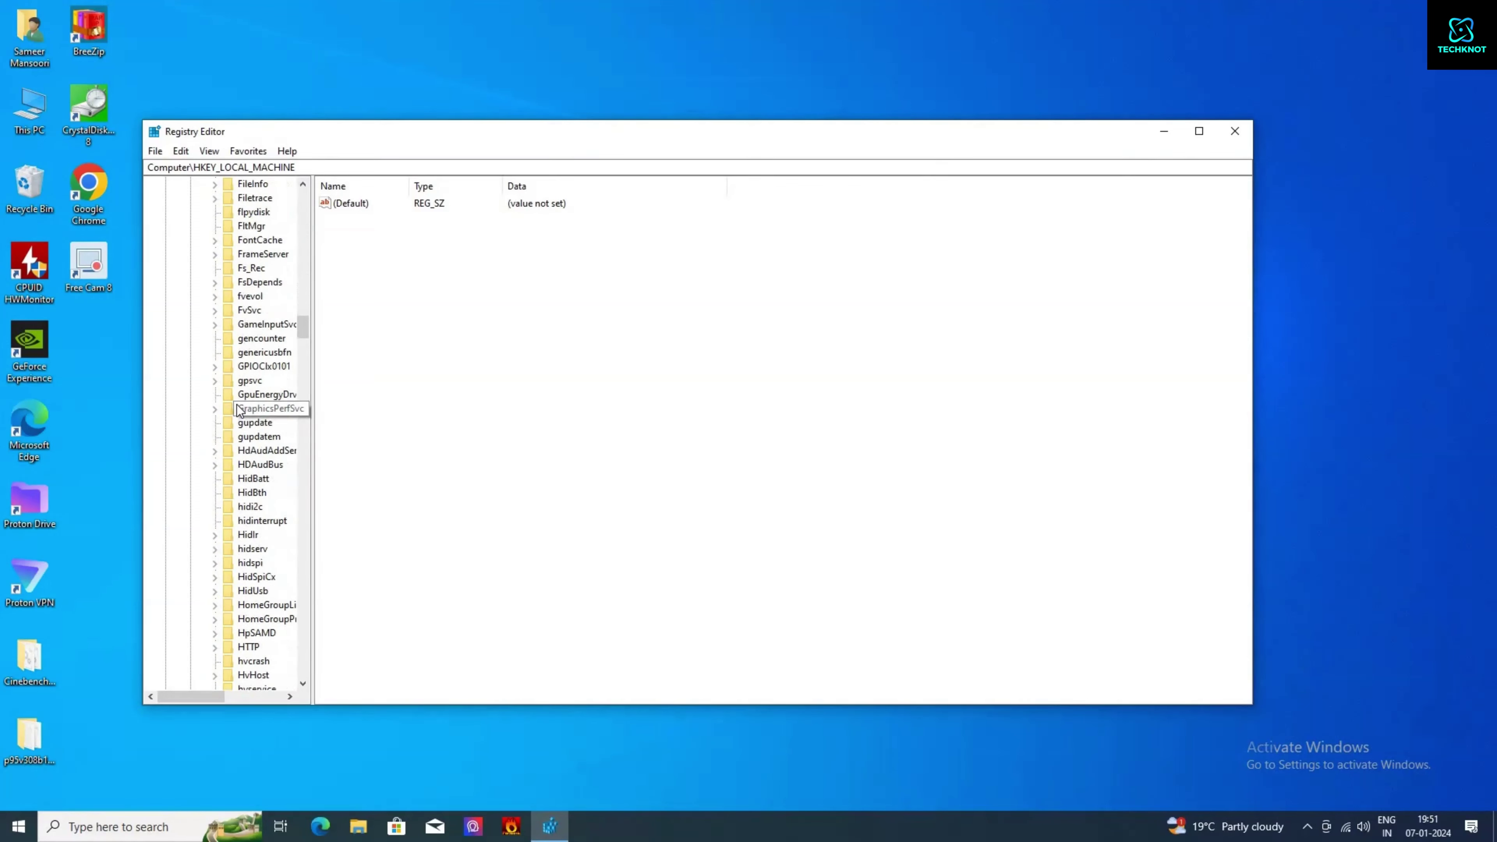
scroll(239, 410, down, 17)
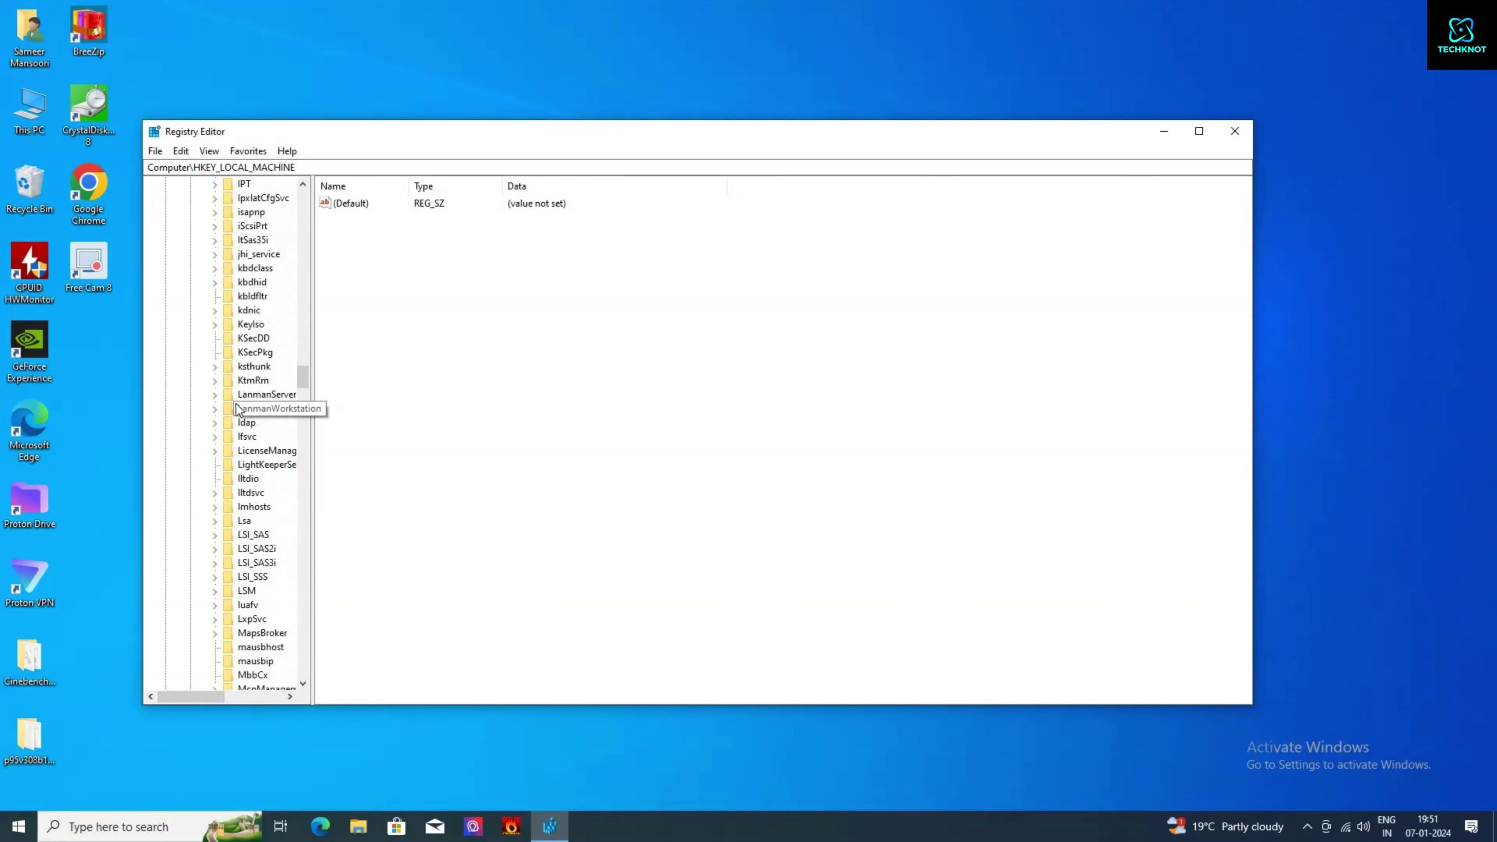
scroll(238, 411, down, 17)
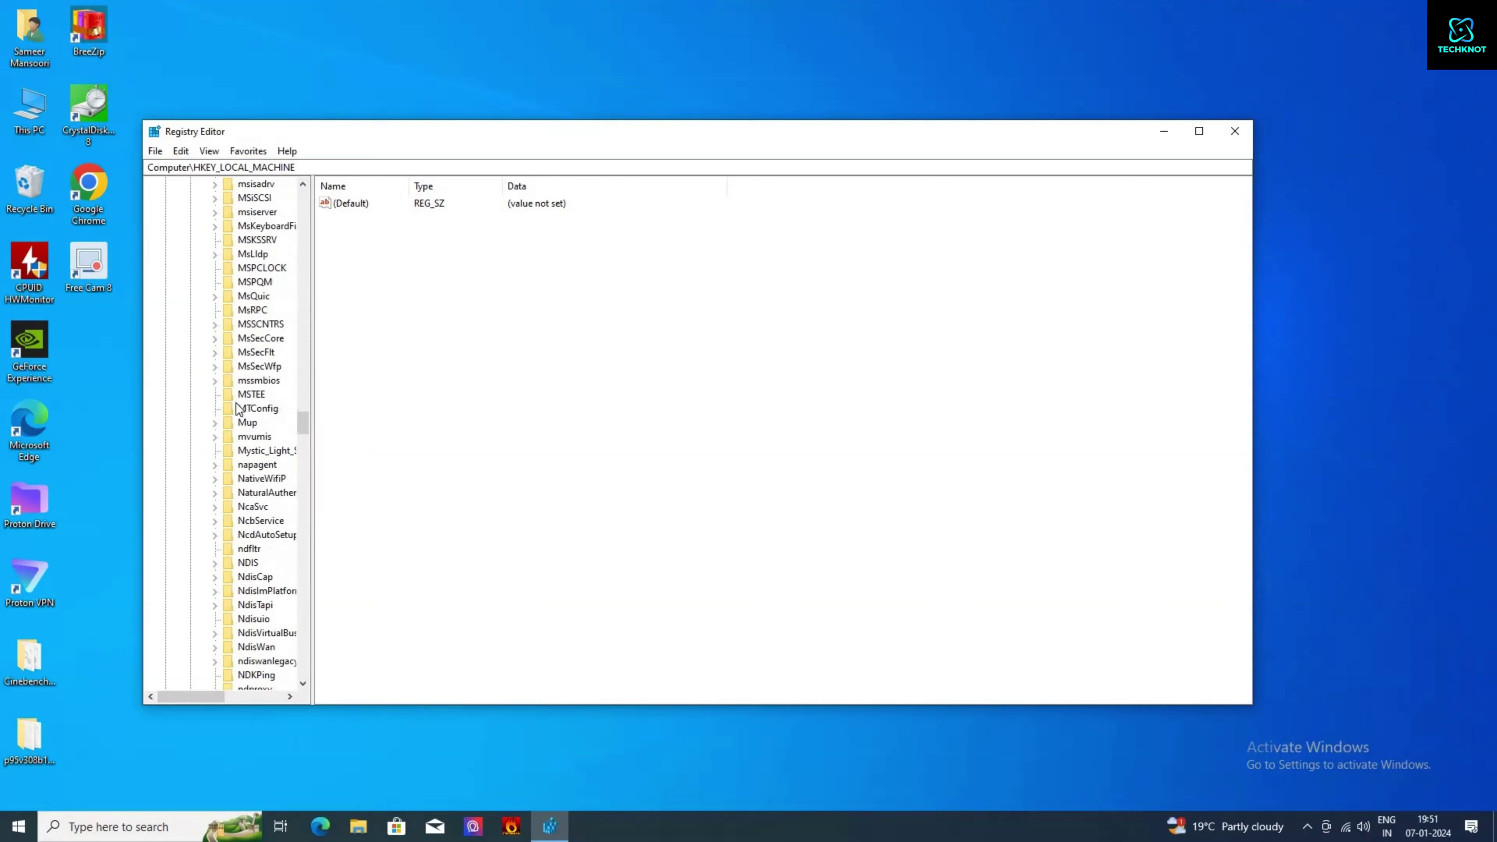
scroll(239, 411, down, 17)
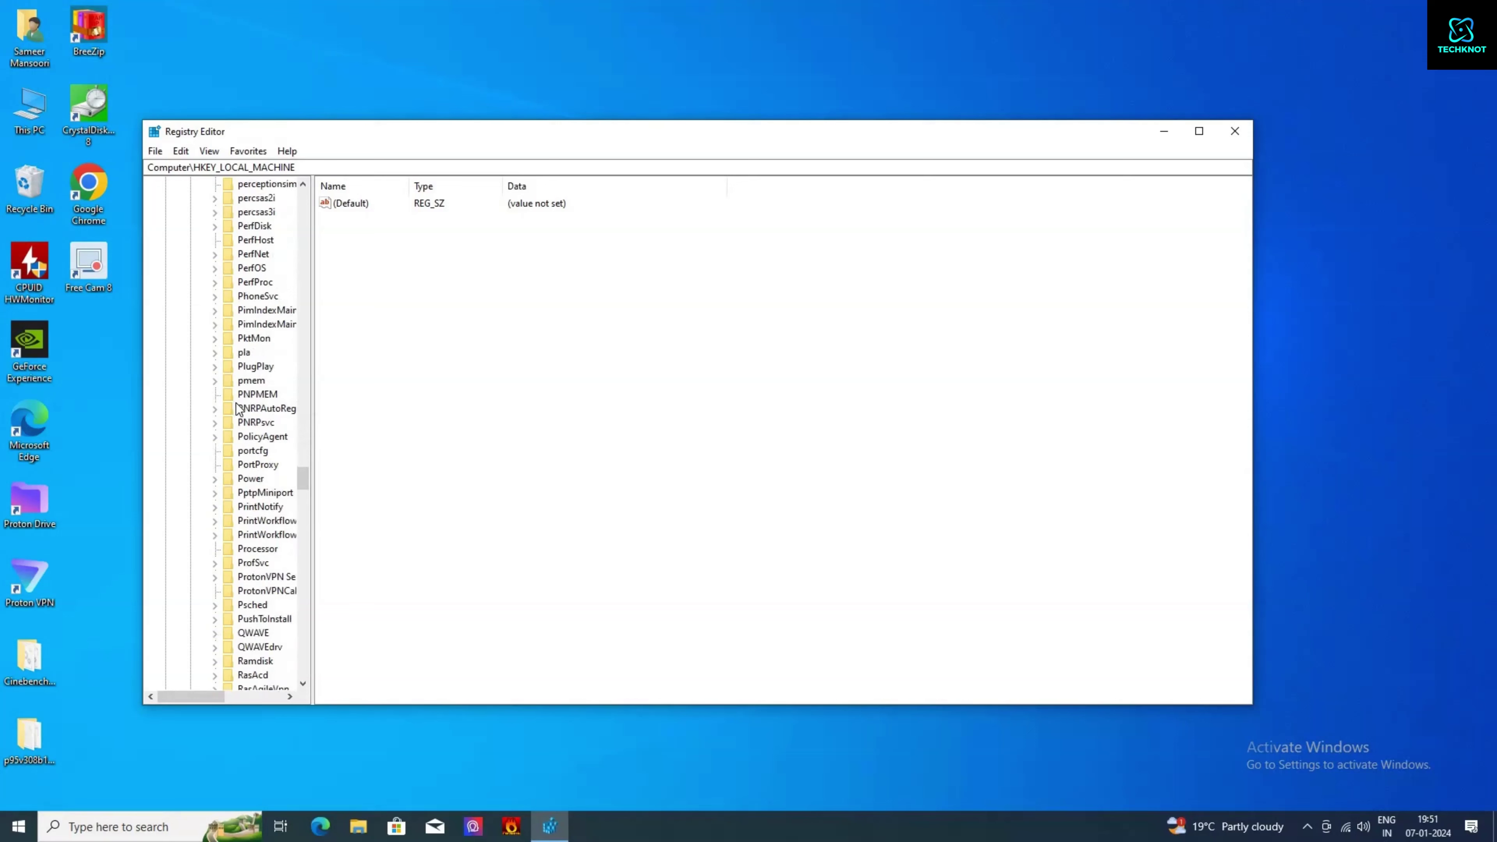
scroll(239, 411, down, 11)
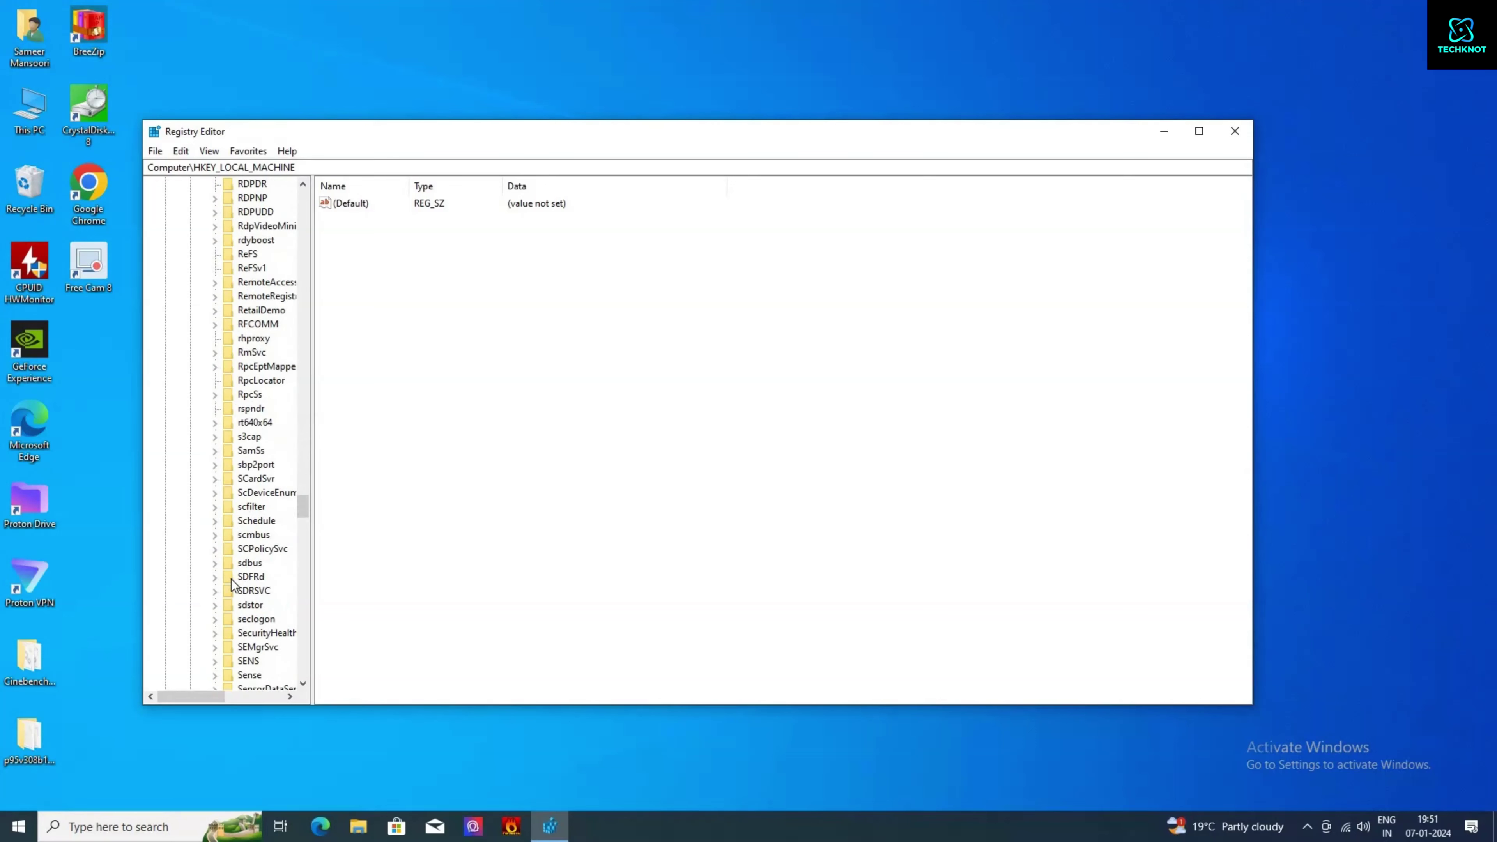
scroll(233, 589, down, 5)
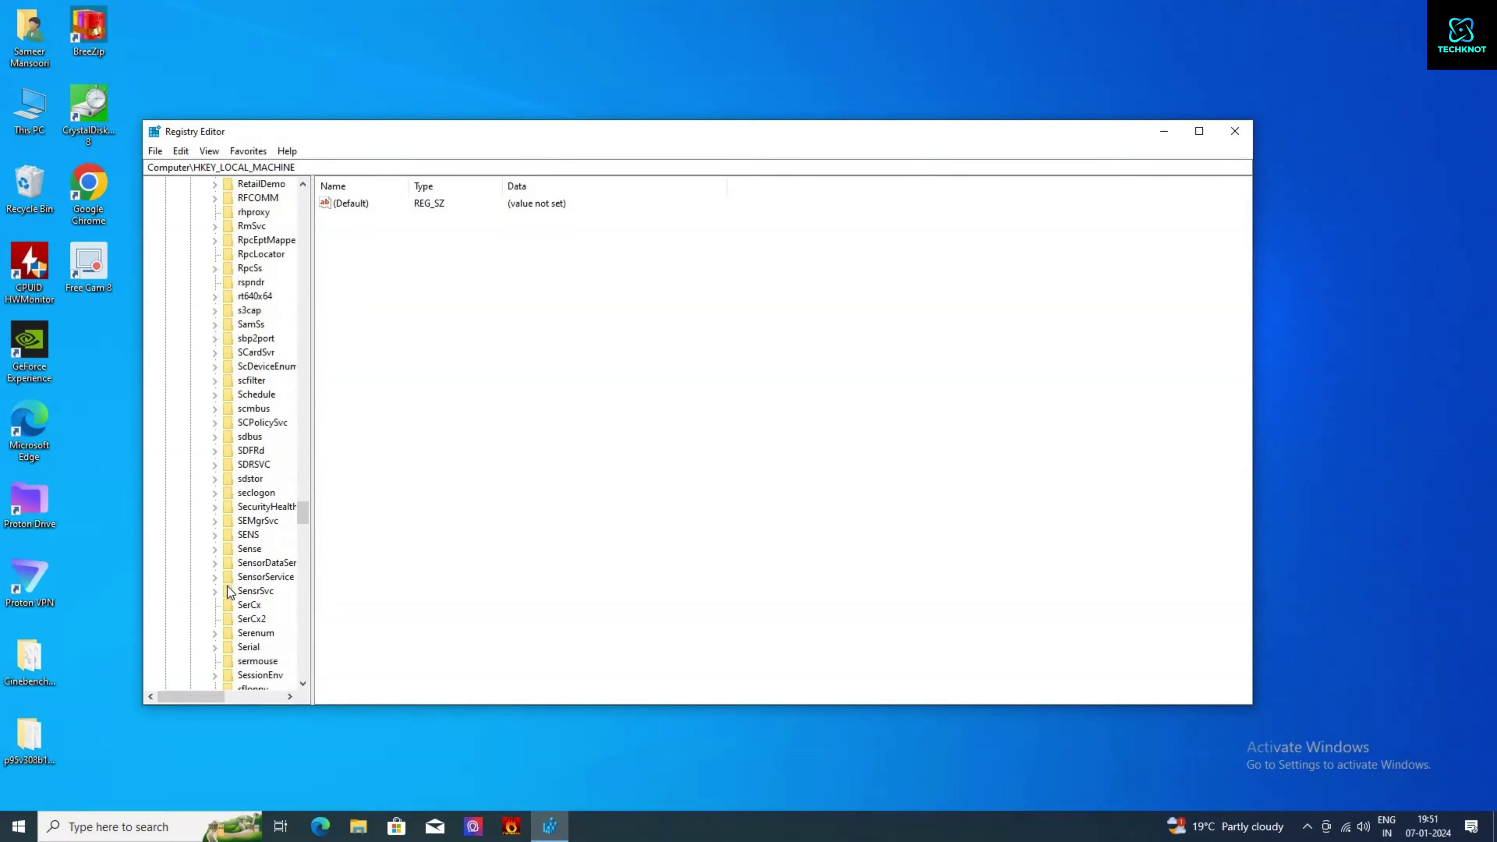
scroll(229, 583, down, 7)
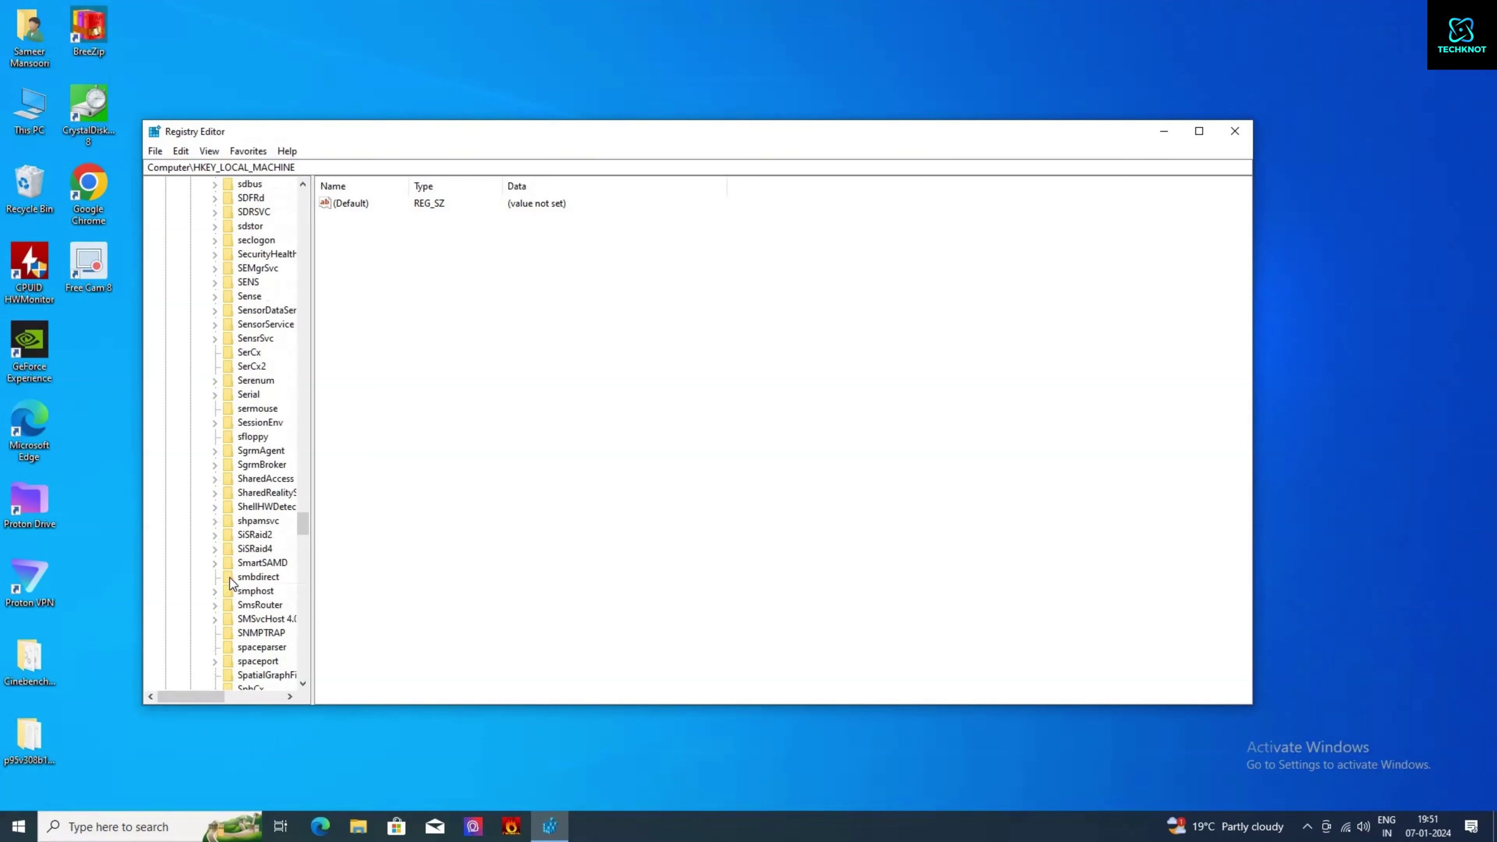
scroll(232, 581, down, 6)
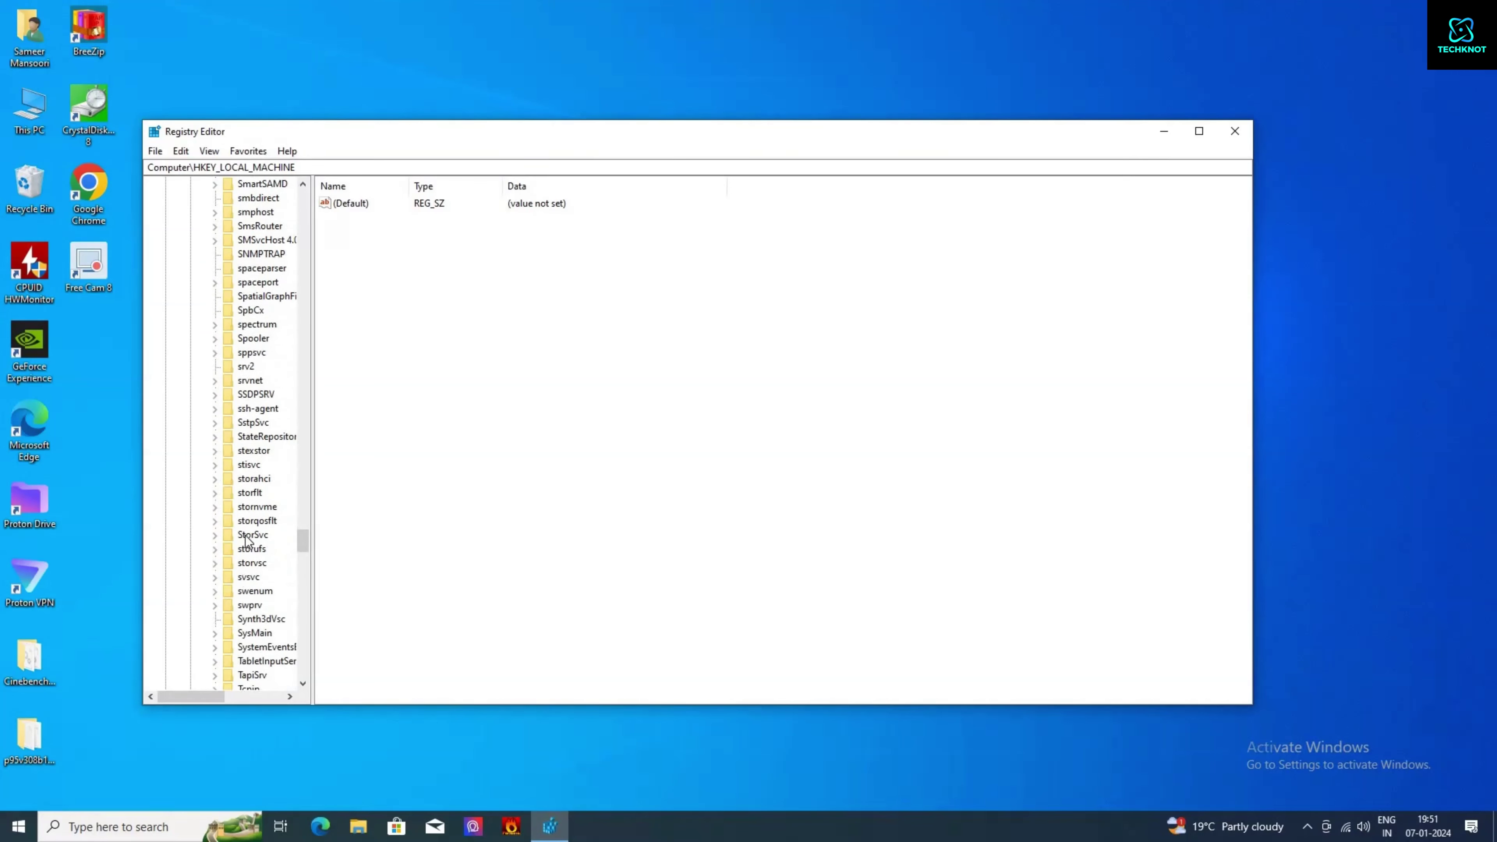
scroll(245, 546, down, 1)
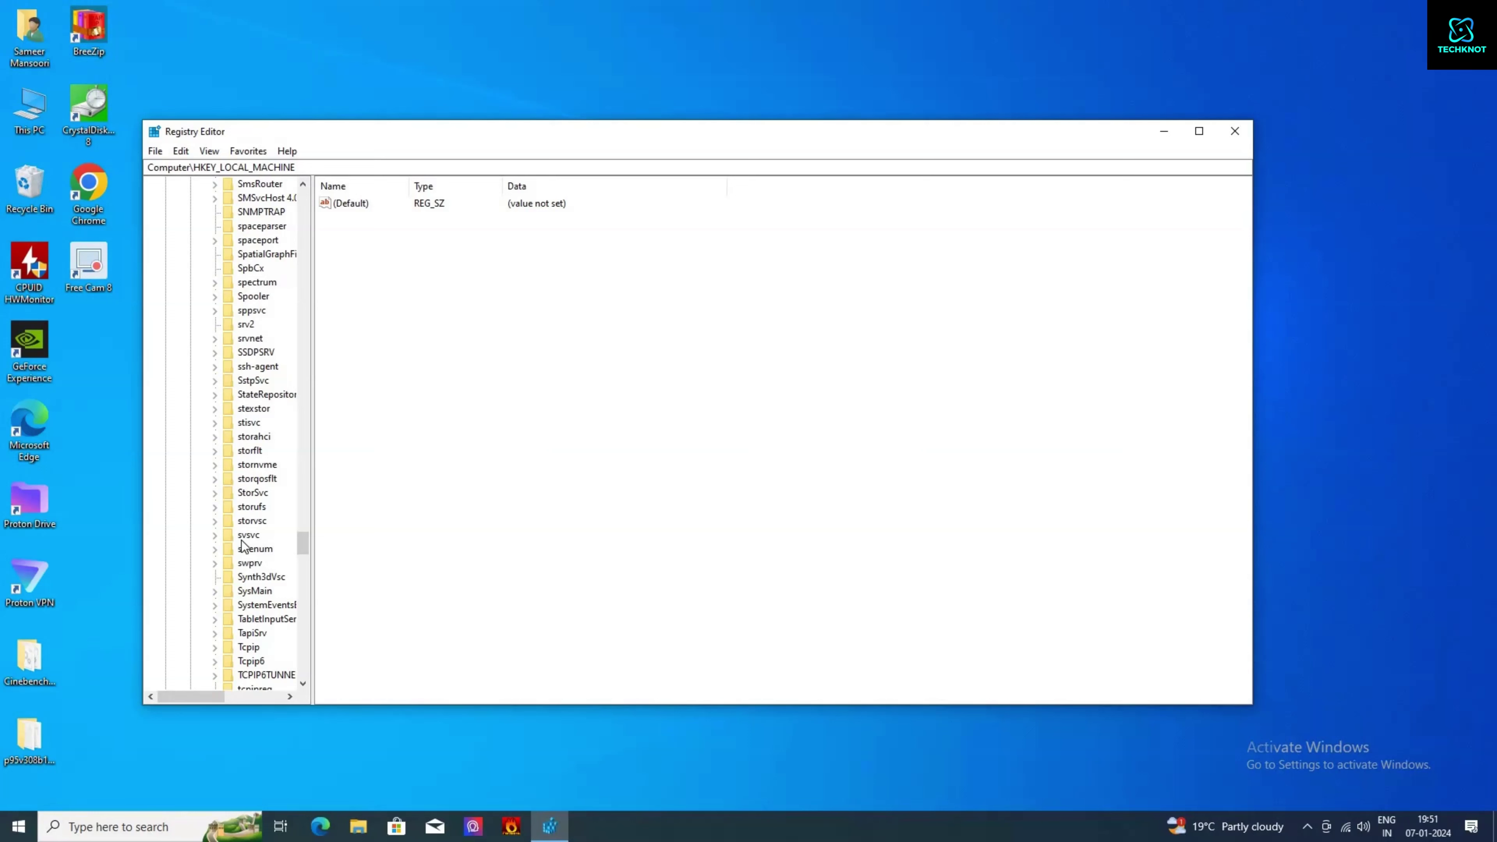
click(214, 535)
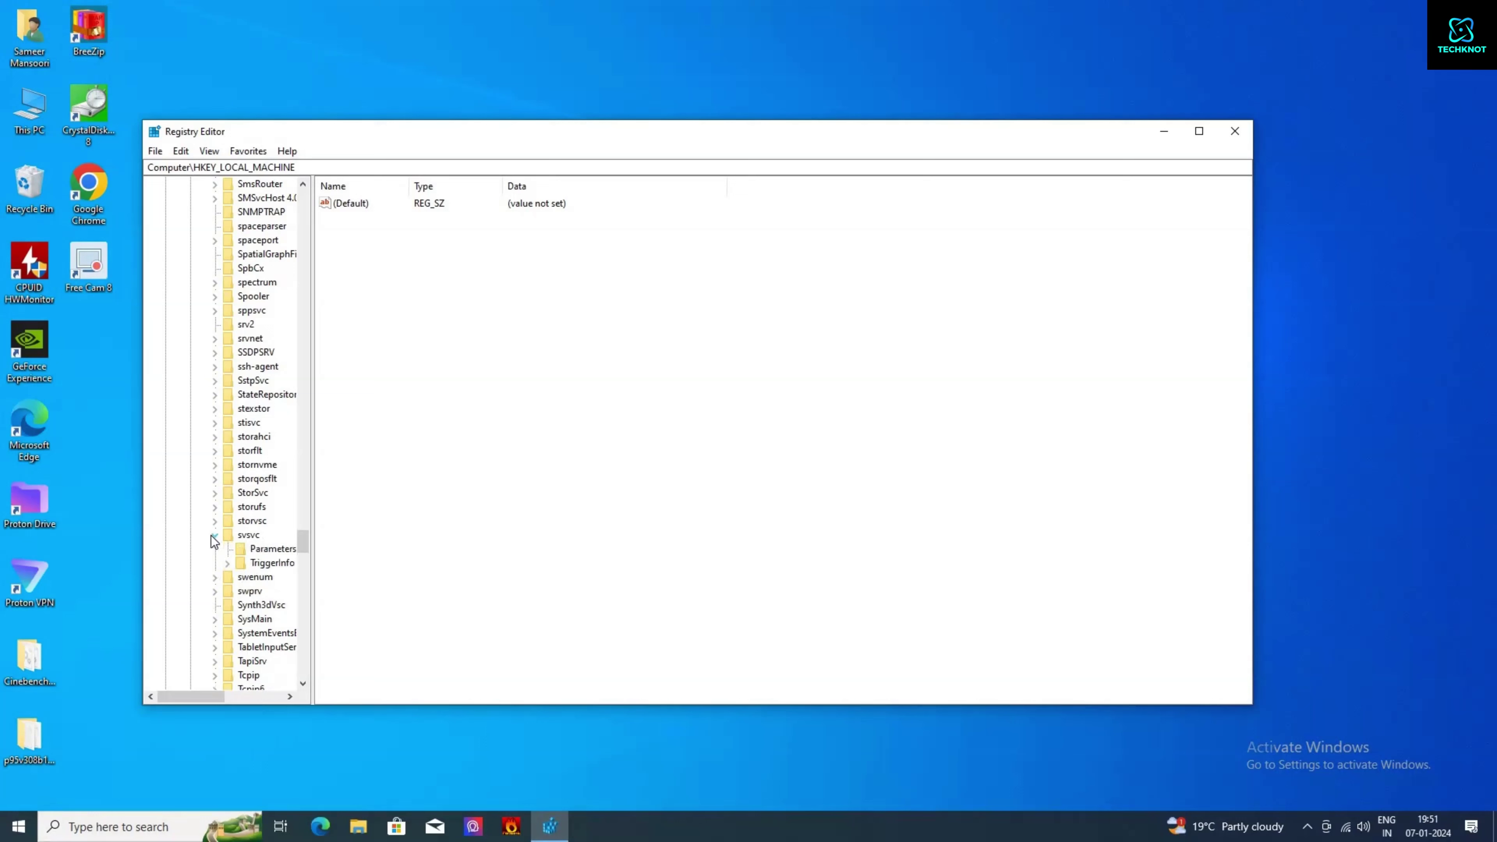
click(257, 538)
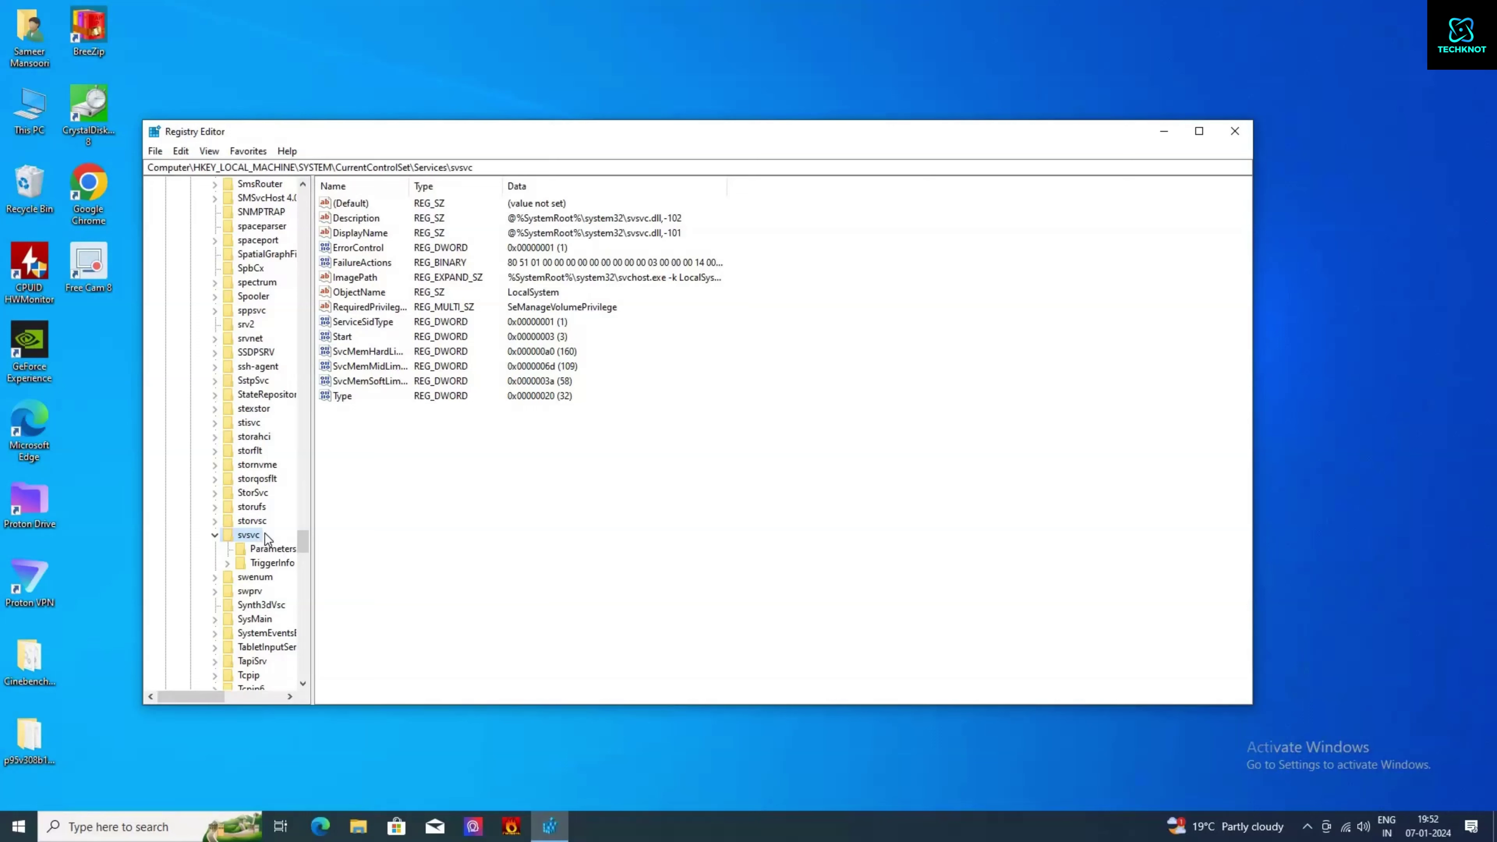
- Set the value data of the svsvc key's Start DWORD to 4
click(349, 339)
right_click(352, 339)
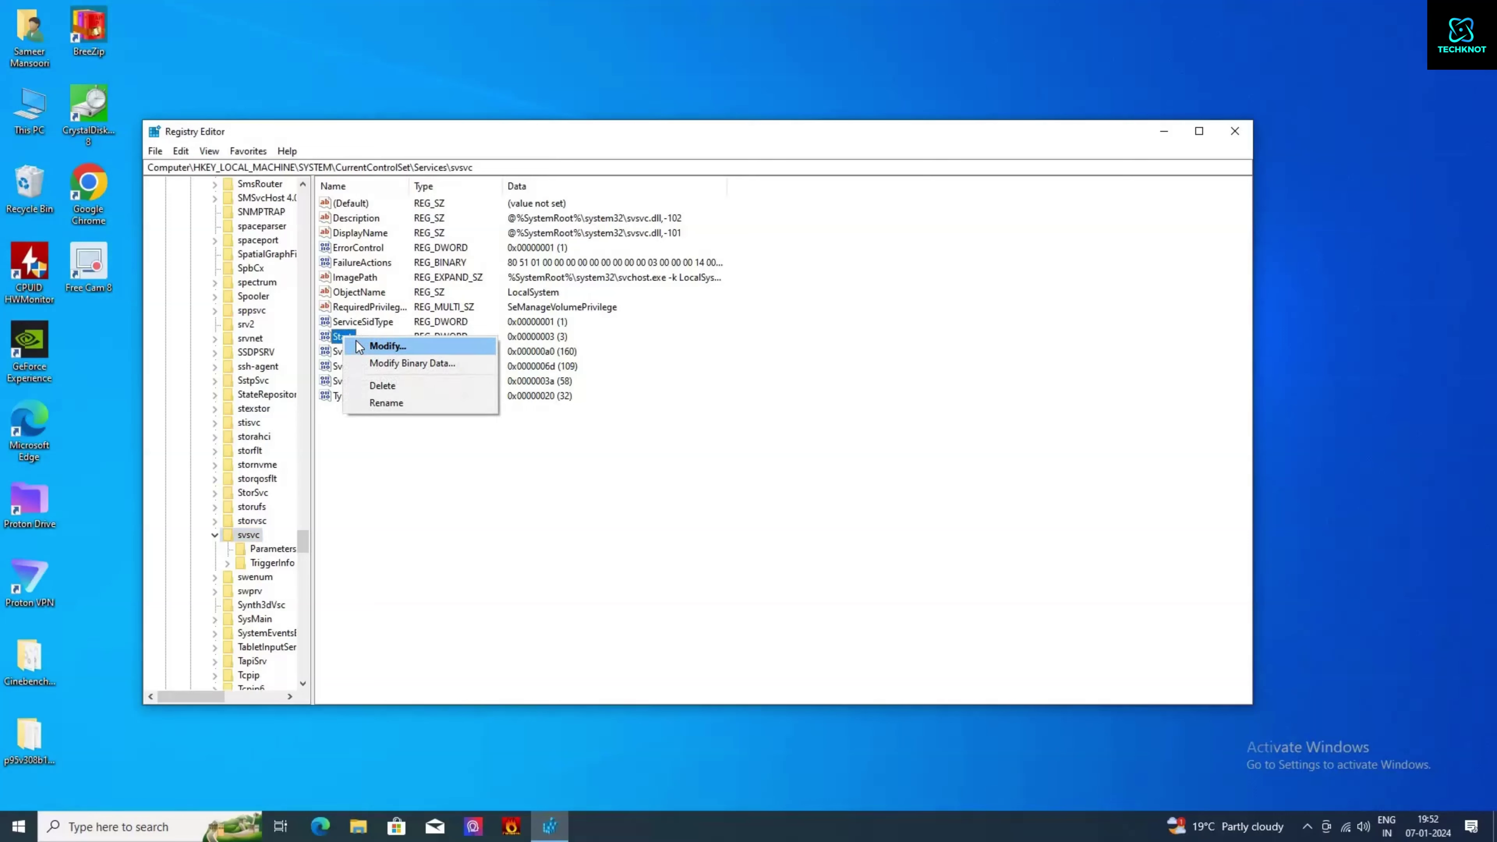
click(389, 346)
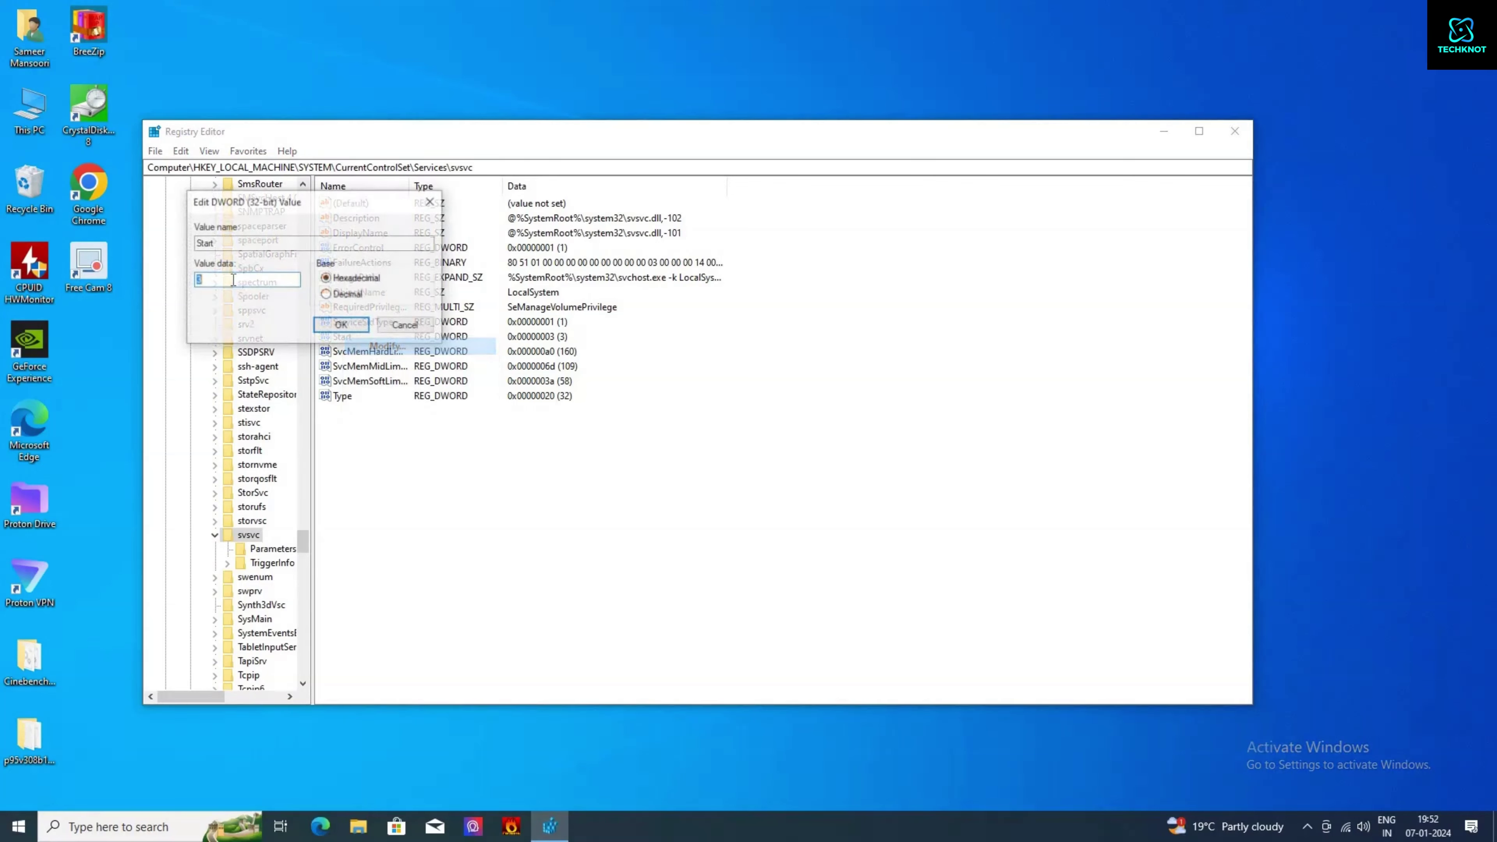
click(197, 282)
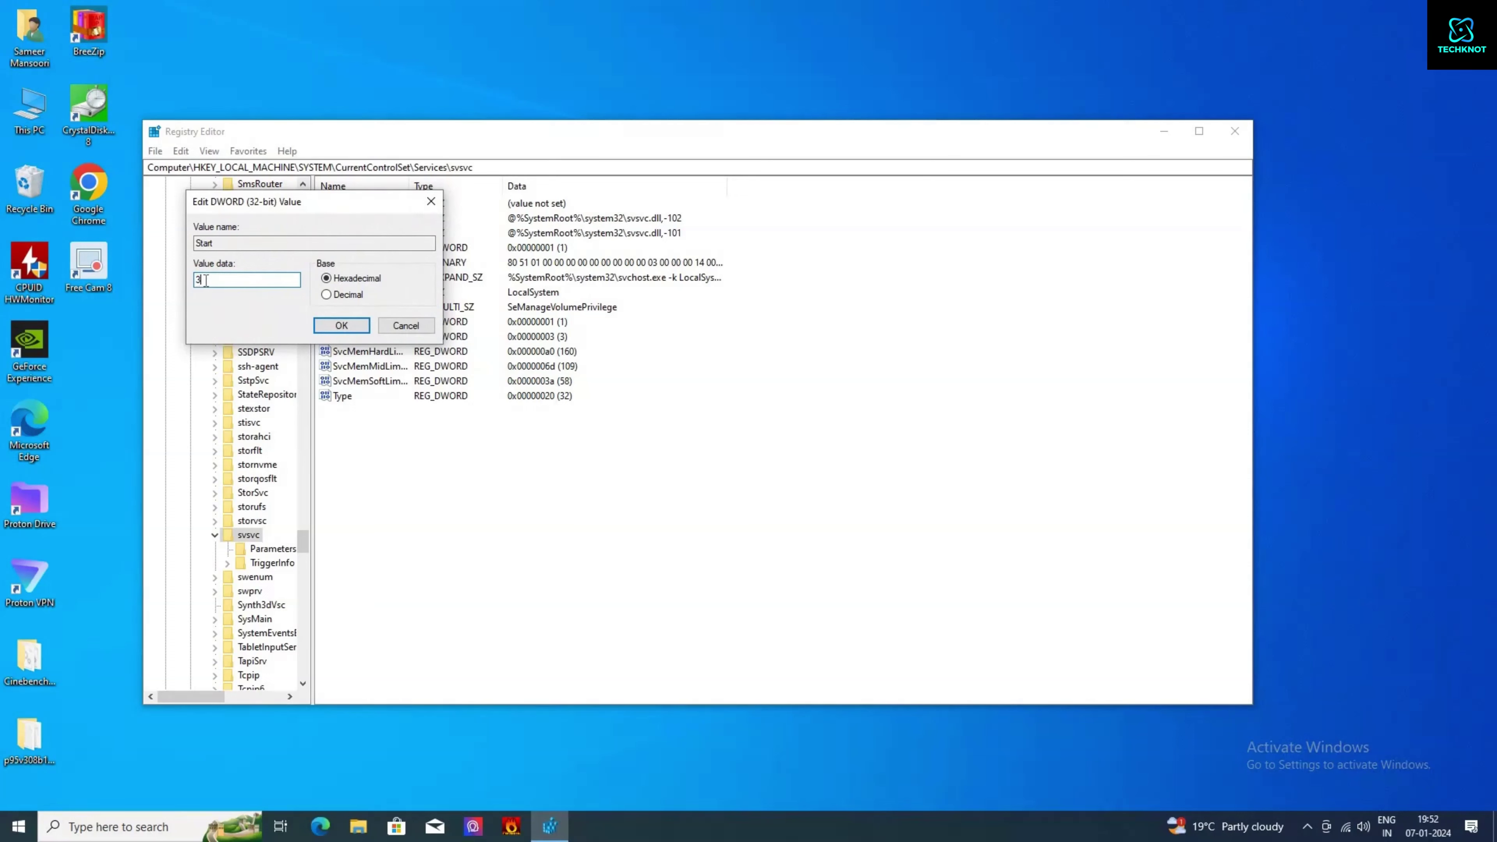
double_click(230, 282)
text(4)
click(341, 327)
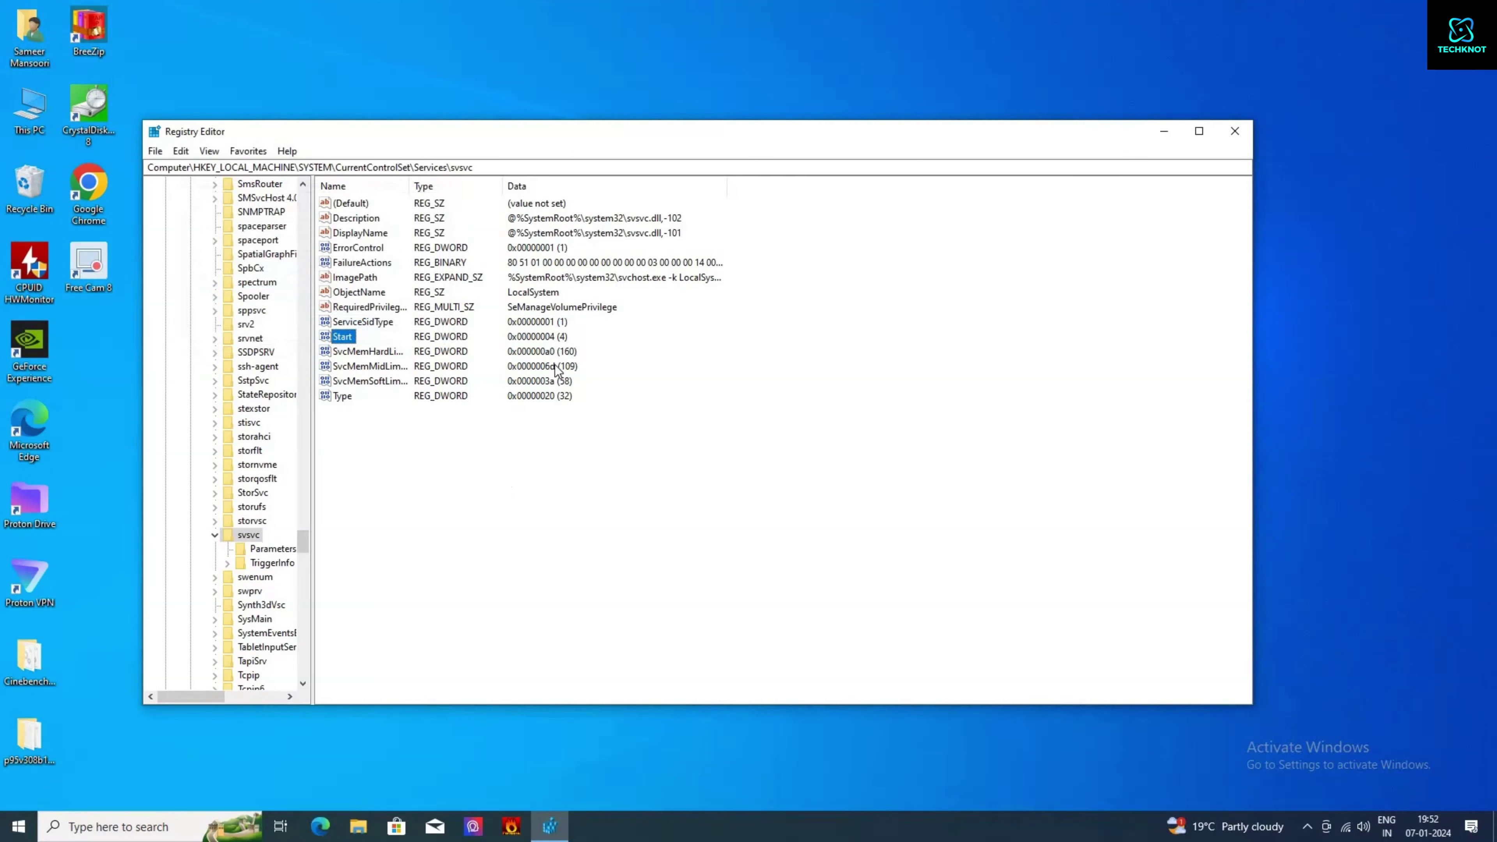
click(566, 345)
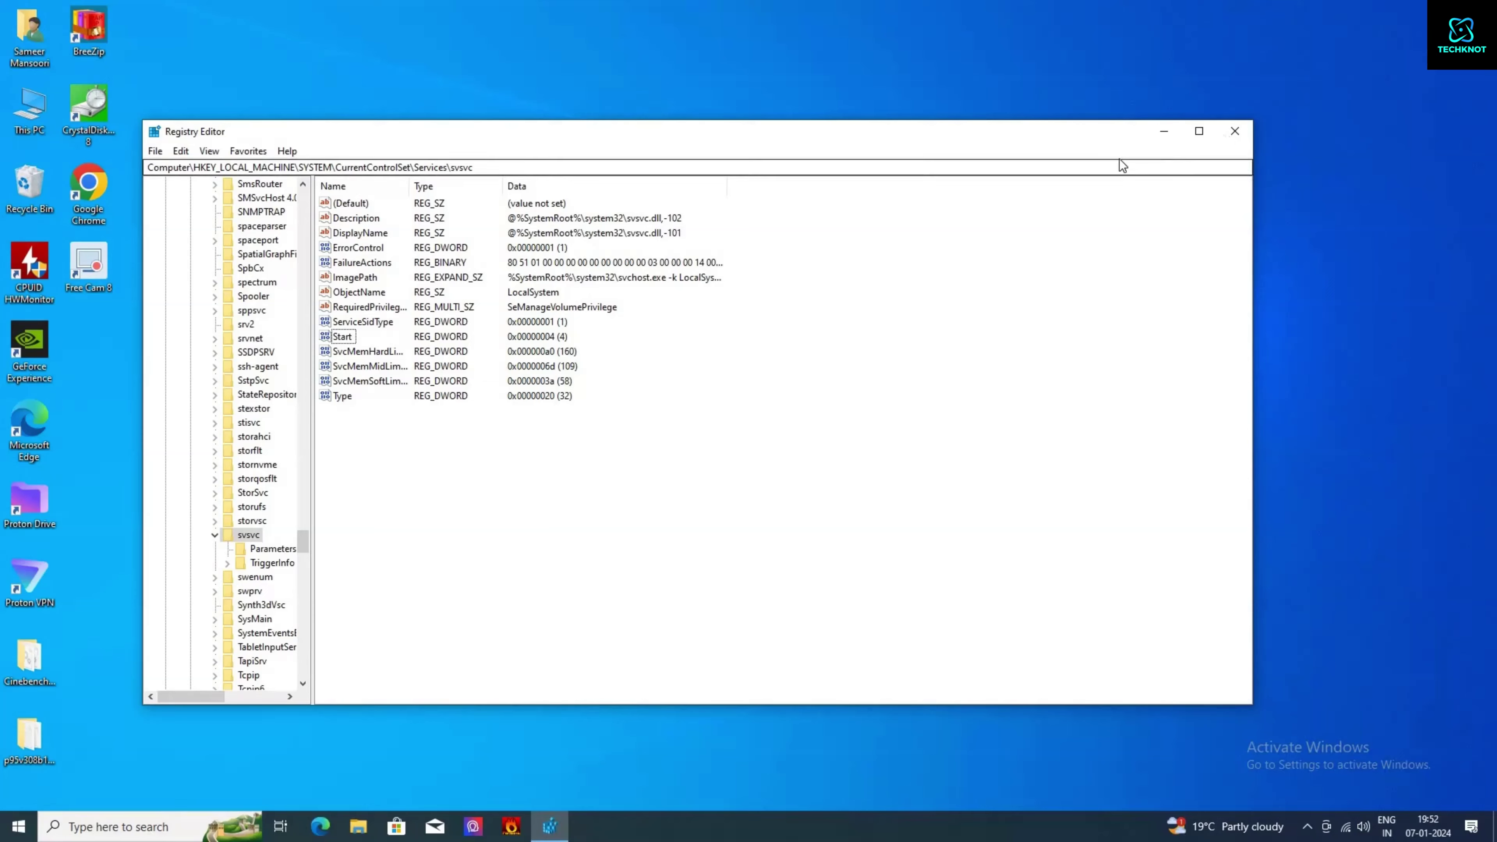
- Close the Registry Editor and refresh the desktop twice
key(alt+F4)
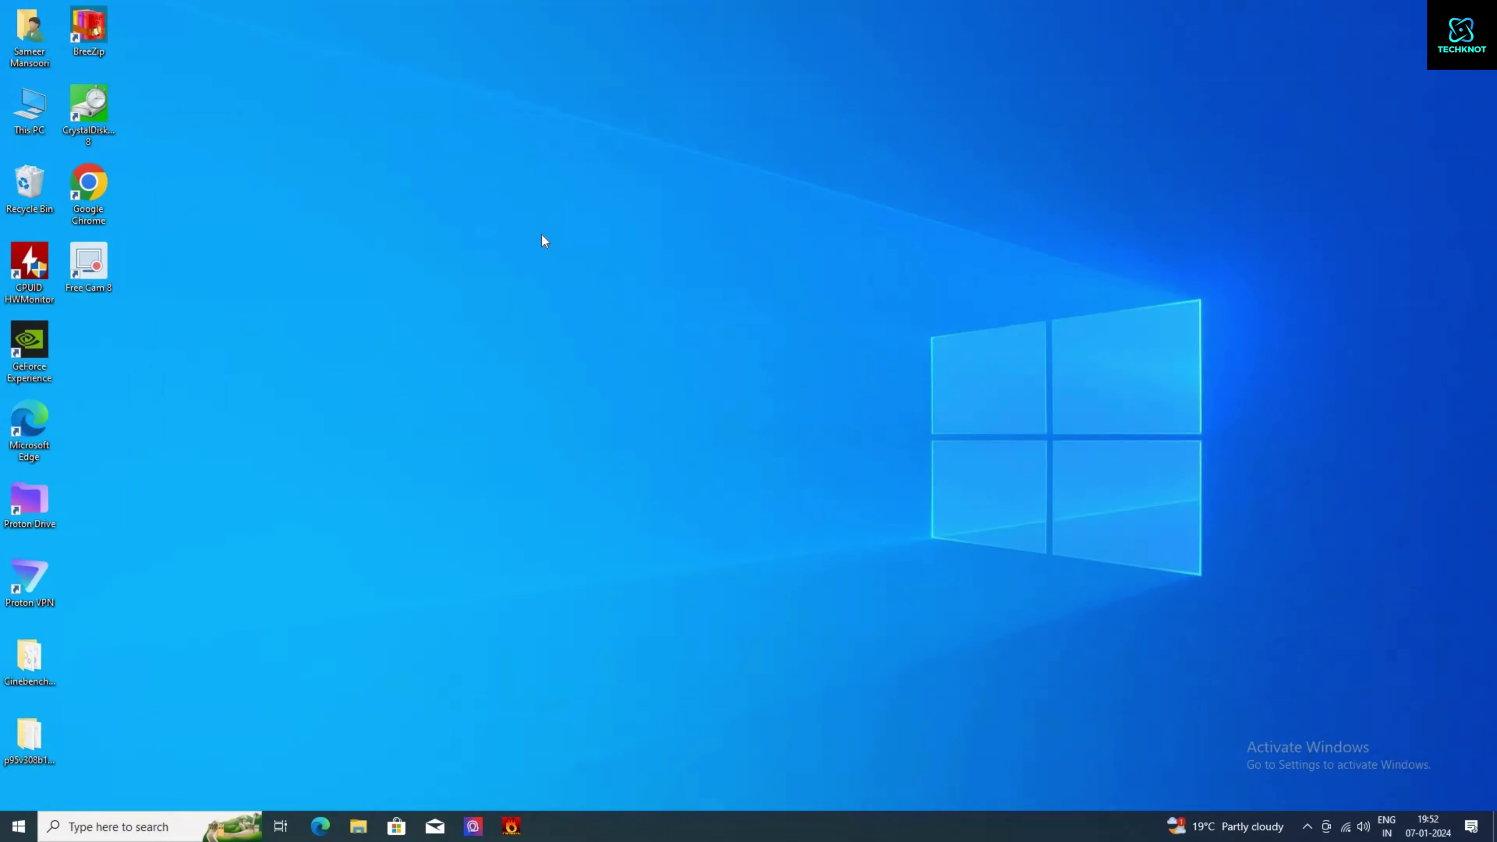
right_click(575, 232)
click(579, 273)
right_click(541, 234)
click(583, 280)
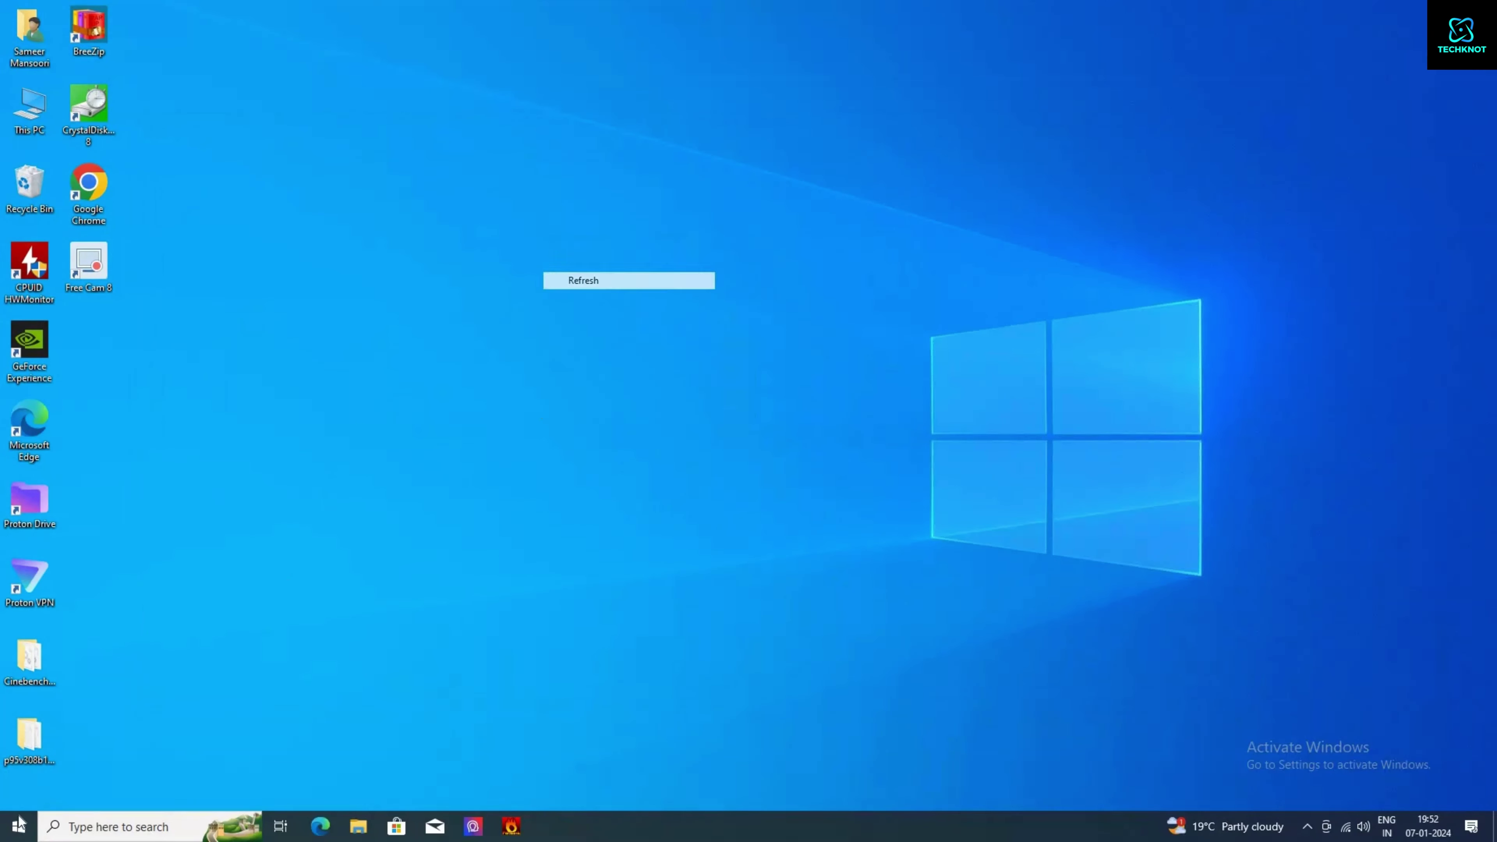
- Show the Restart option among the computer's power choices, and dismiss the menu without choosing it
click(19, 826)
click(18, 793)
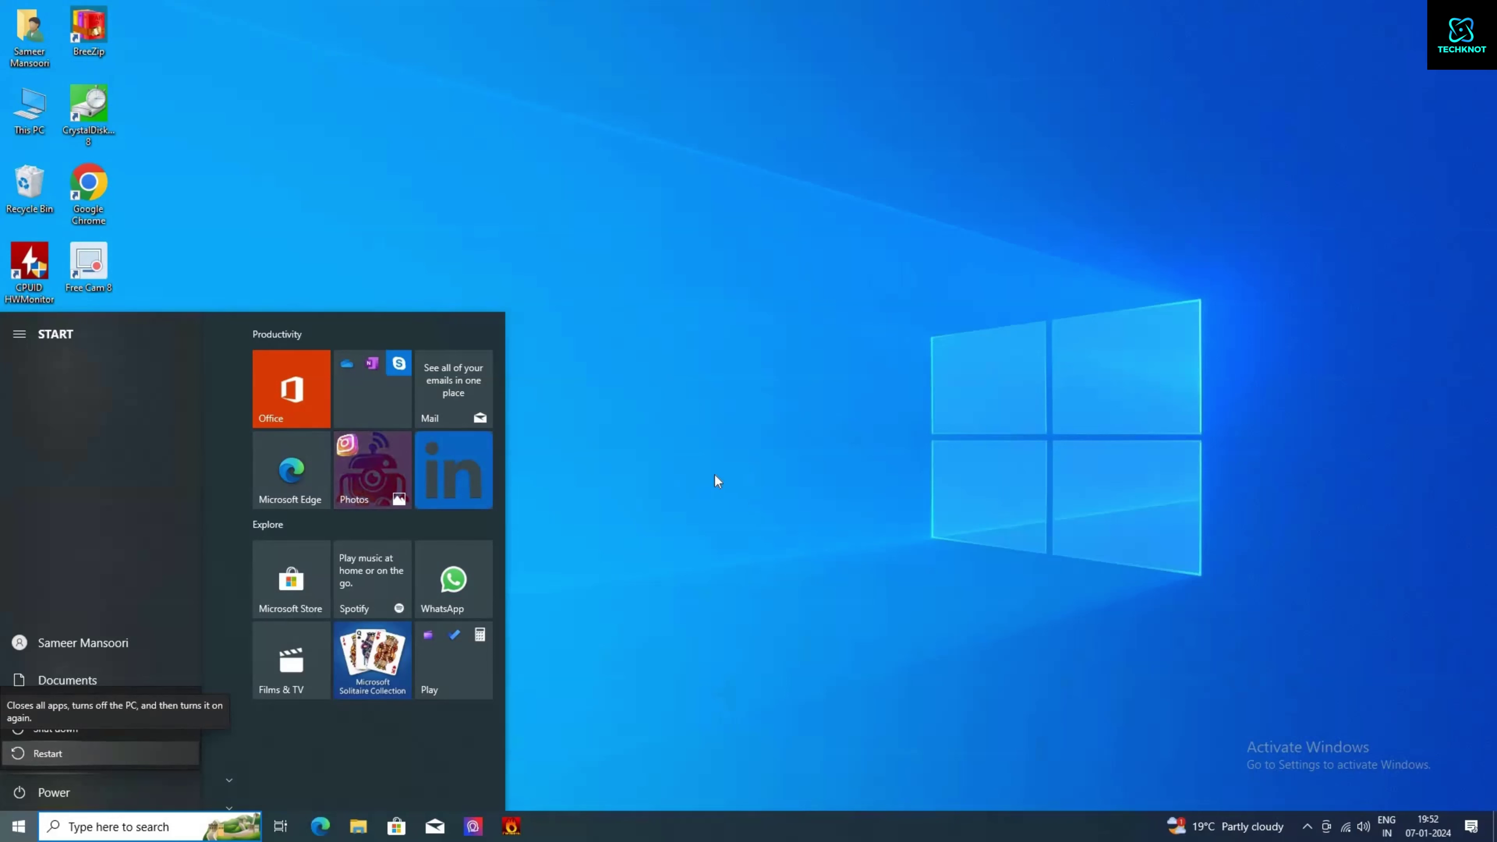
click(567, 594)
click(563, 588)
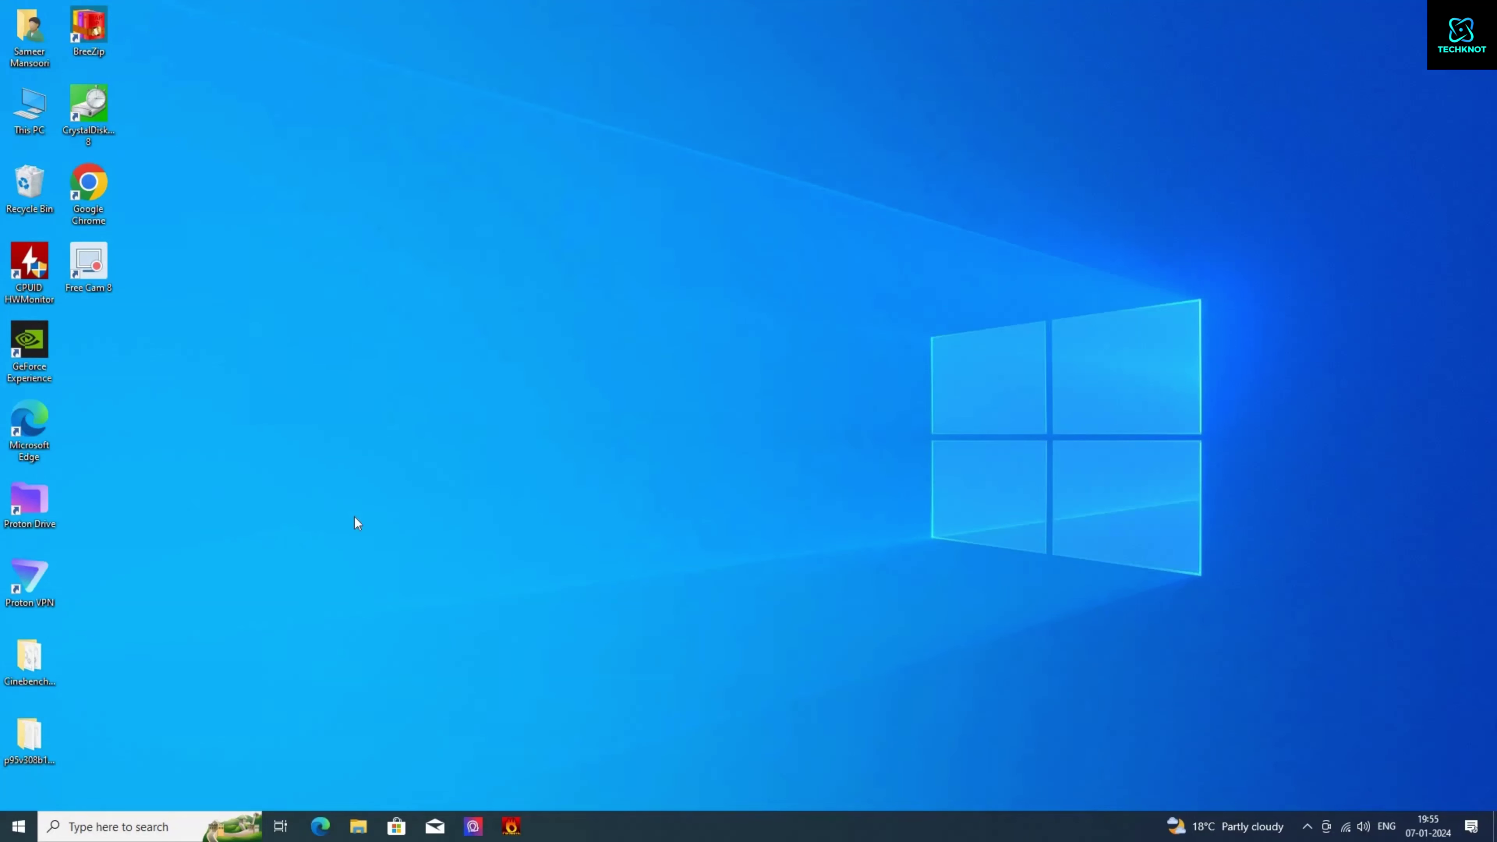
- Refresh the desktop several times in a row
right_click(423, 320)
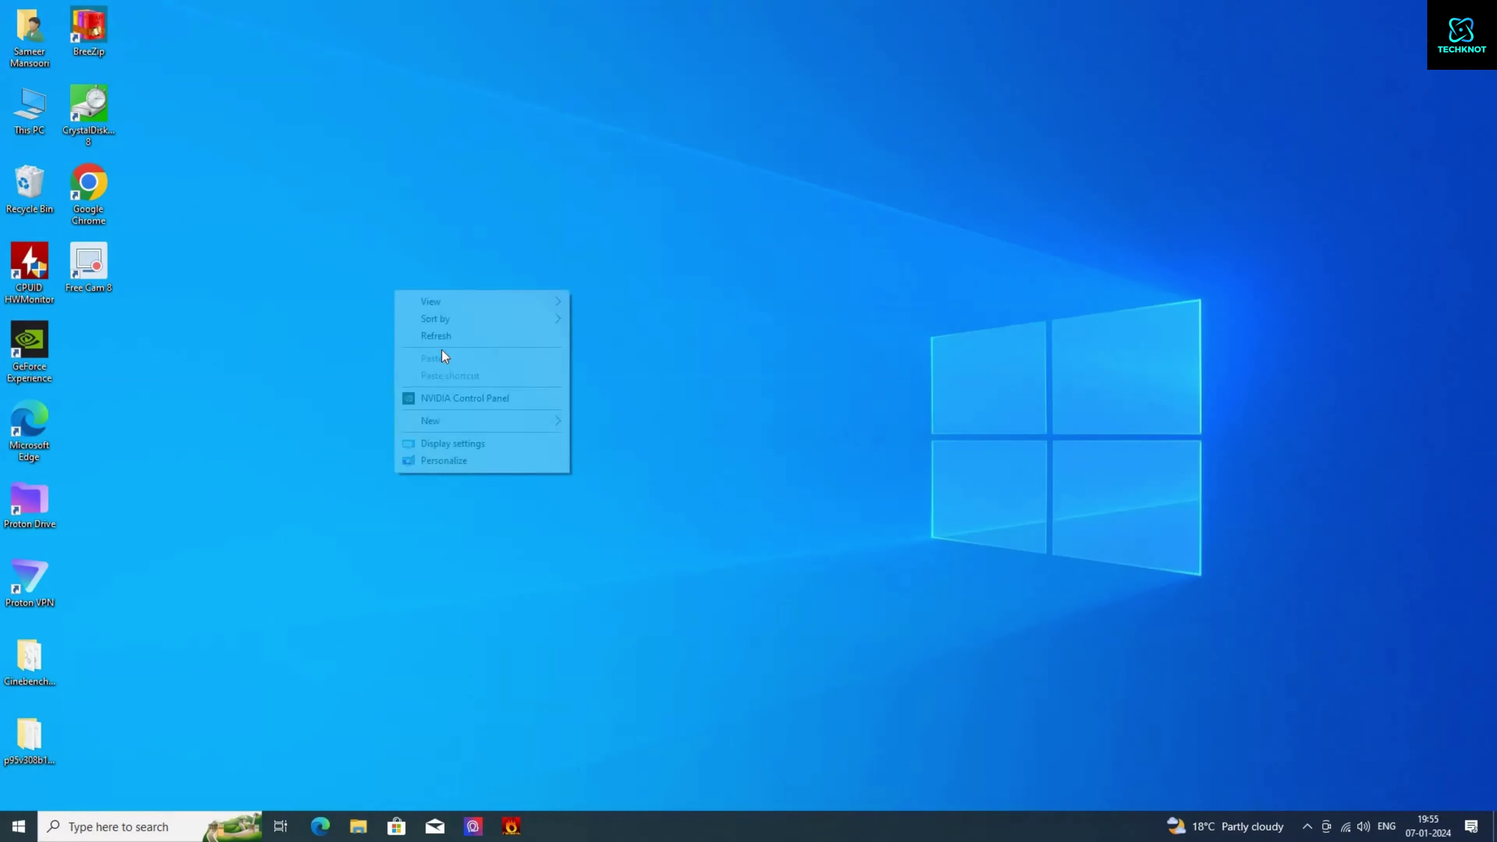
right_click(440, 293)
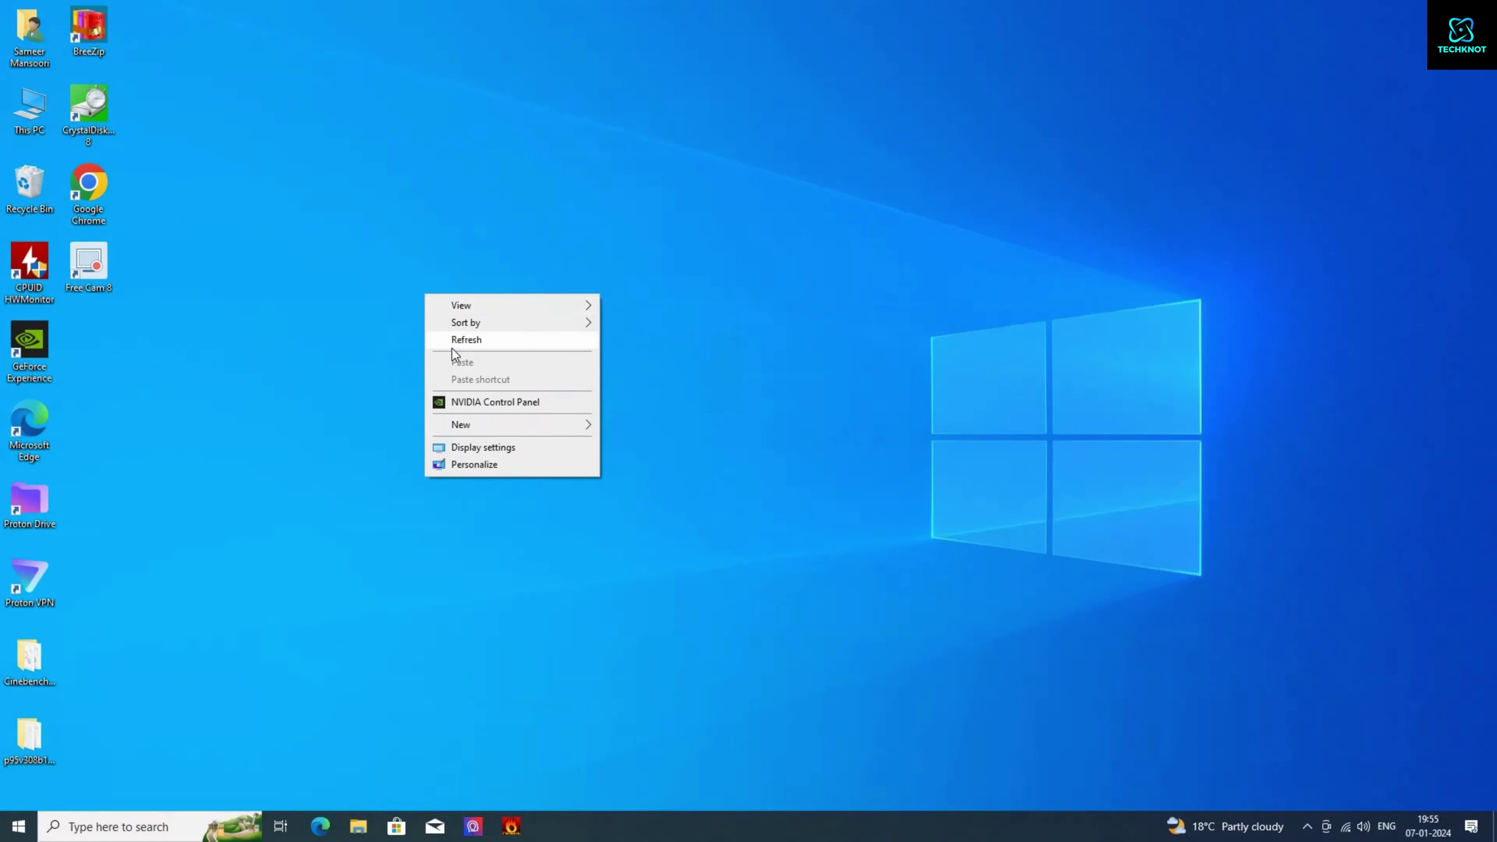
click(452, 340)
right_click(449, 303)
click(468, 352)
right_click(443, 310)
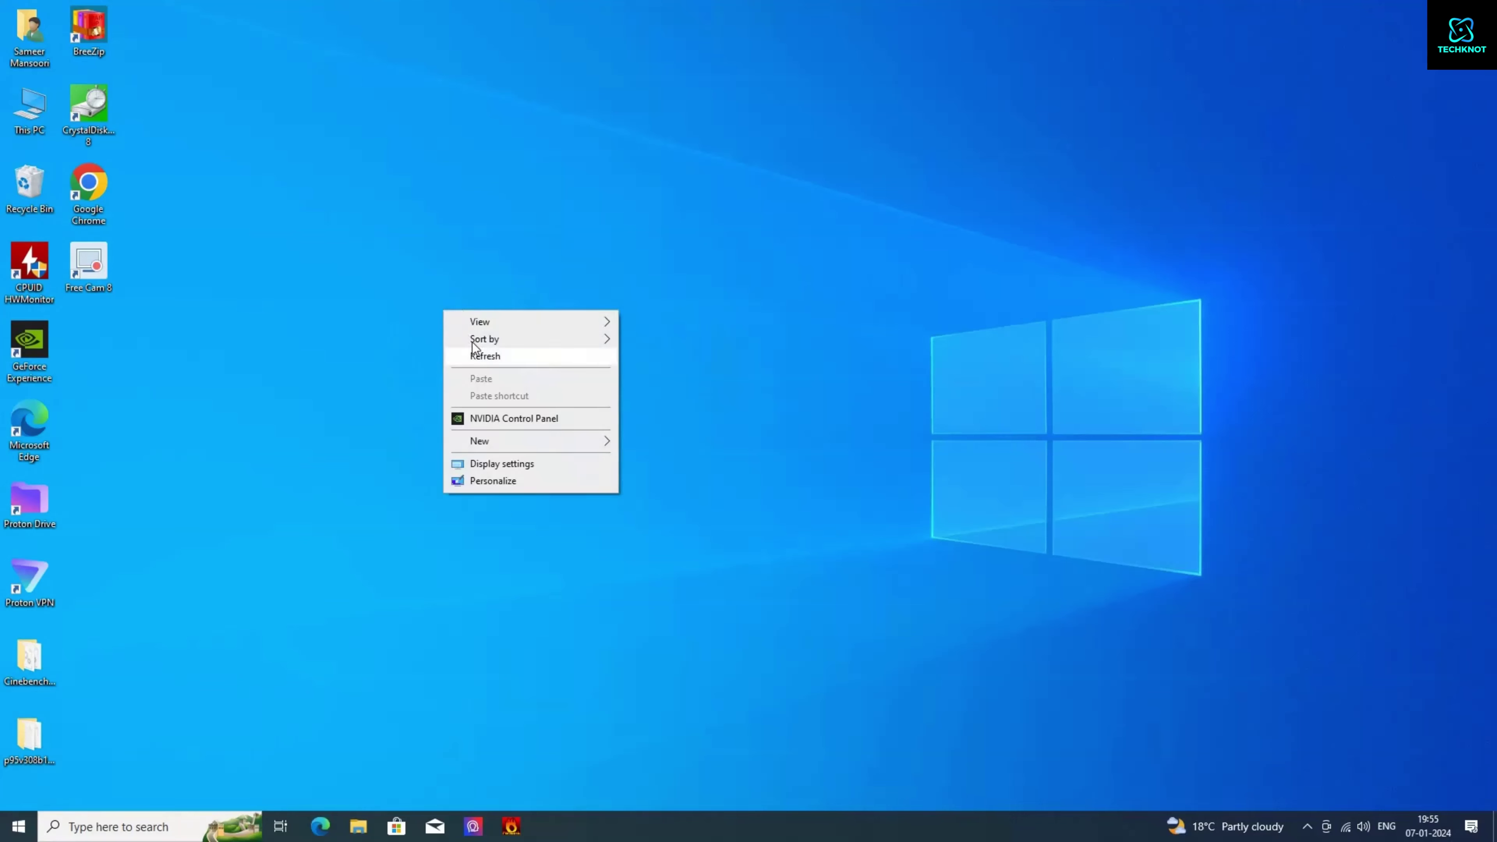
click(474, 354)
right_click(448, 301)
click(484, 347)
right_click(464, 311)
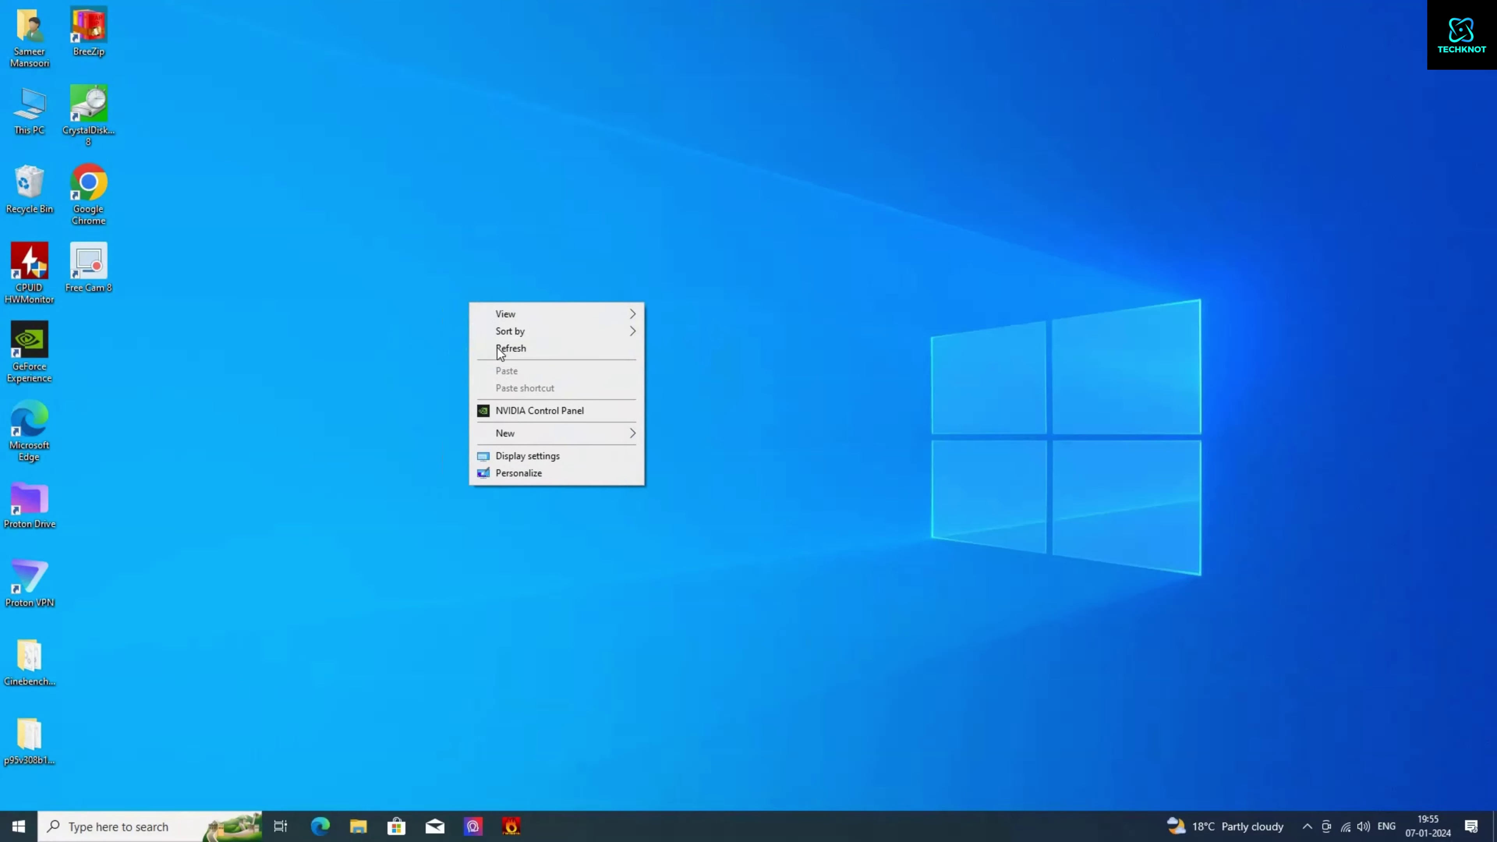